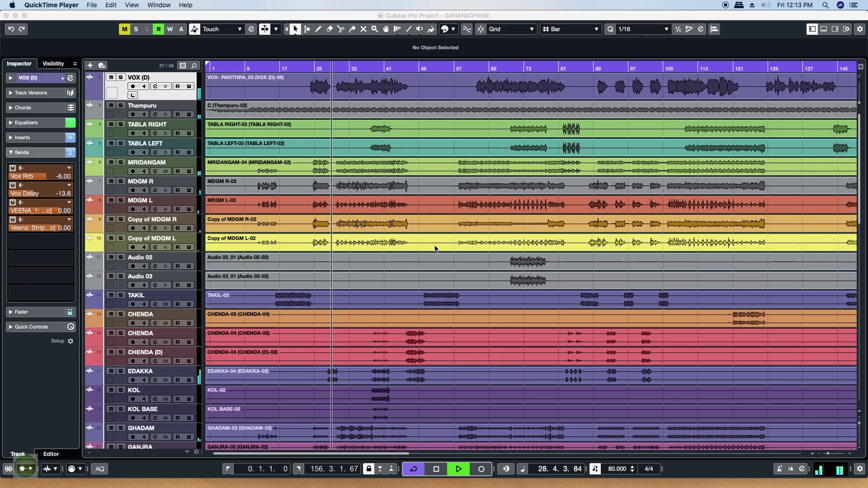
Step: Inspect and close the VOX (D) and Thampuru channel settings, then open the MixConsole with F3
{"action": "left_click", "coordinate": [157, 88]}
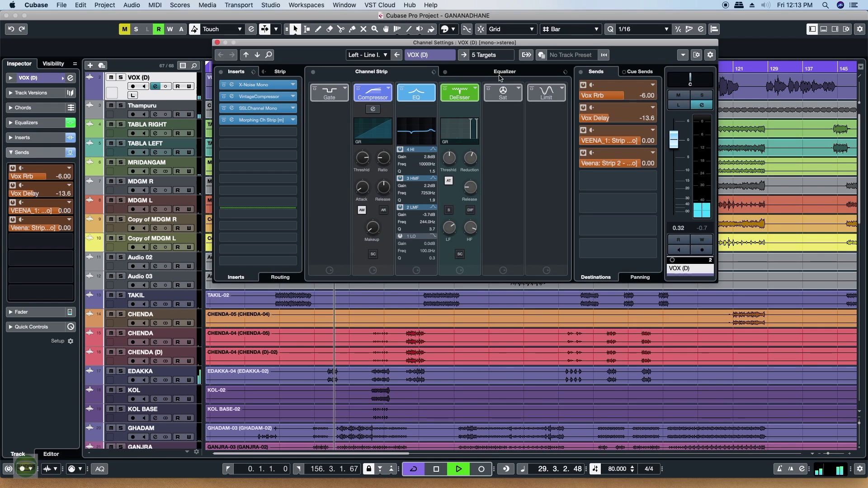
{"action": "left_click_drag", "start_coordinate": [433, 64], "coordinate": [406, 129]}
{"action": "left_click", "coordinate": [185, 135]}
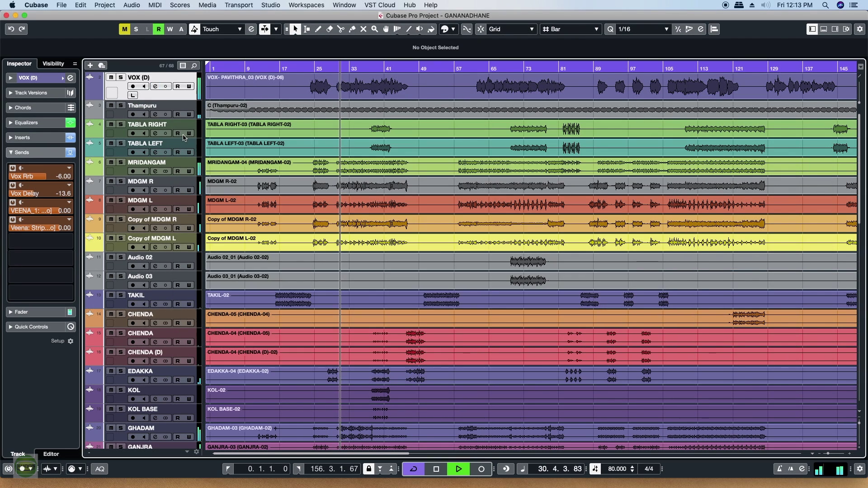
{"action": "left_click", "coordinate": [154, 114]}
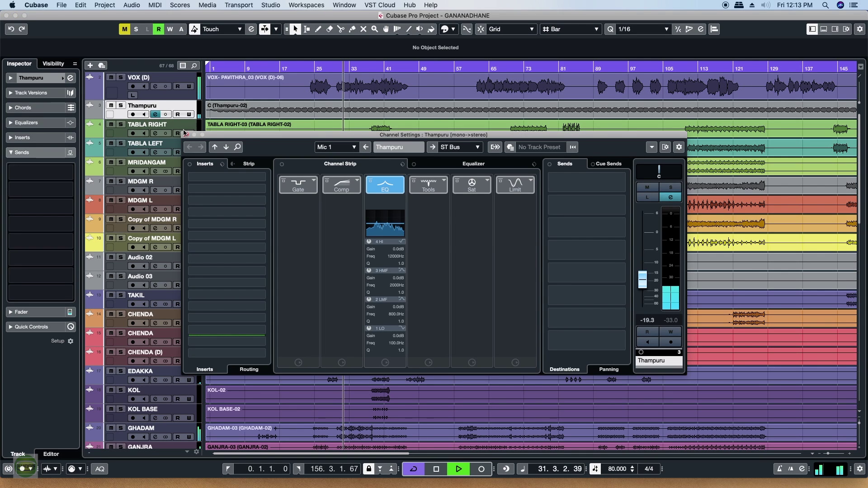
{"action": "left_click", "coordinate": [185, 135]}
{"action": "key", "text": "F3"}
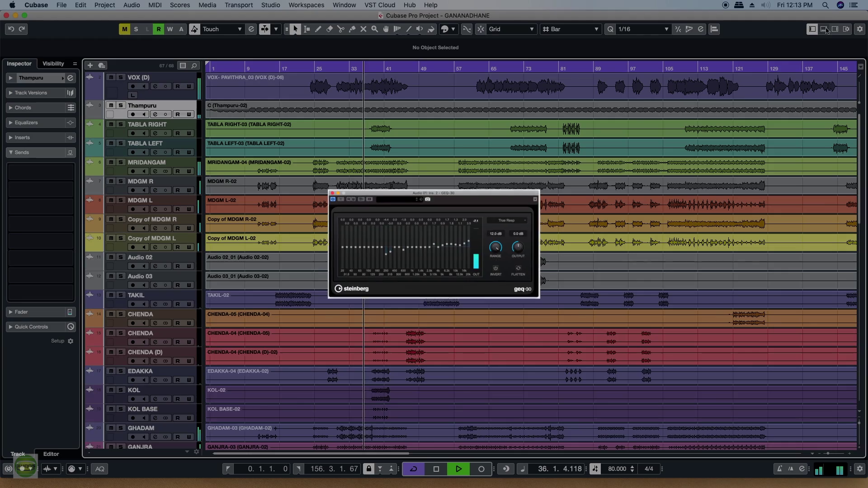
Step: Show the MixConsole in the Lower Zone and the loudness Meter in the Right Zone
{"action": "left_click", "coordinate": [824, 29]}
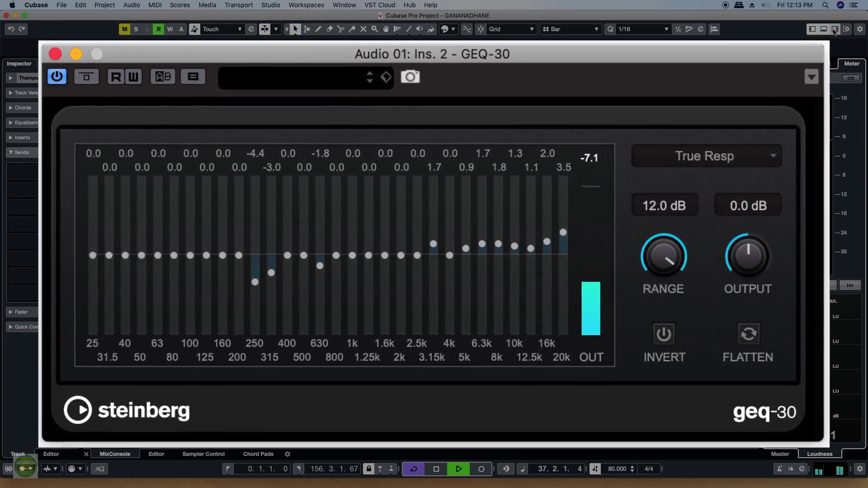
{"action": "left_click", "coordinate": [835, 30]}
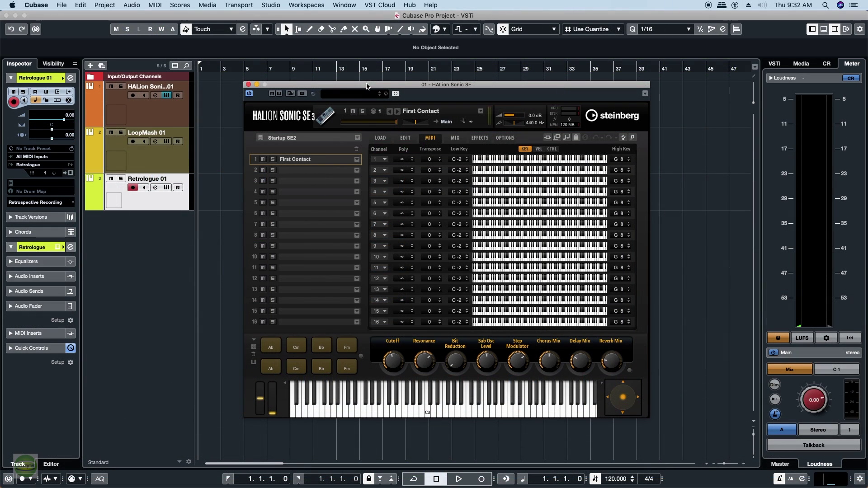
{"action": "left_click_drag", "start_coordinate": [369, 86], "coordinate": [326, 80]}
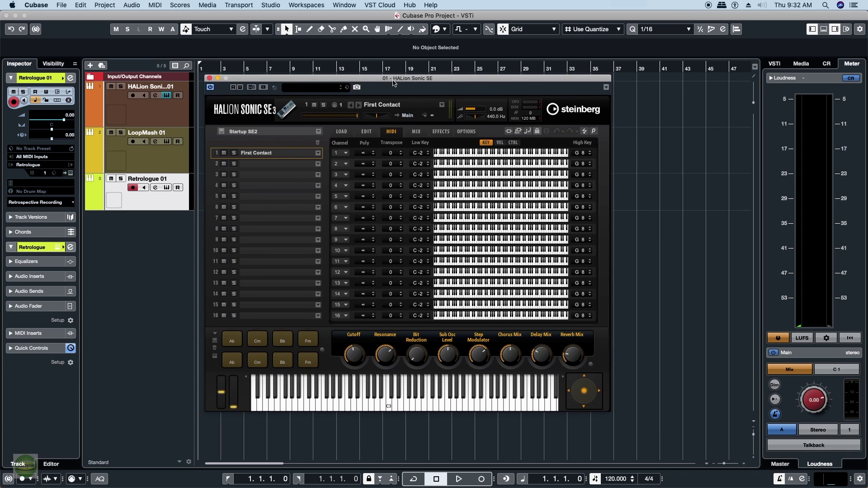
Step: Load [GM 089] Pad 1 (New Age) into HALion Sonic SE's first slot
{"action": "left_click", "coordinate": [319, 153]}
{"action": "left_click_drag", "start_coordinate": [450, 80], "coordinate": [285, 52]}
{"action": "left_click_drag", "start_coordinate": [647, 50], "coordinate": [607, 37]}
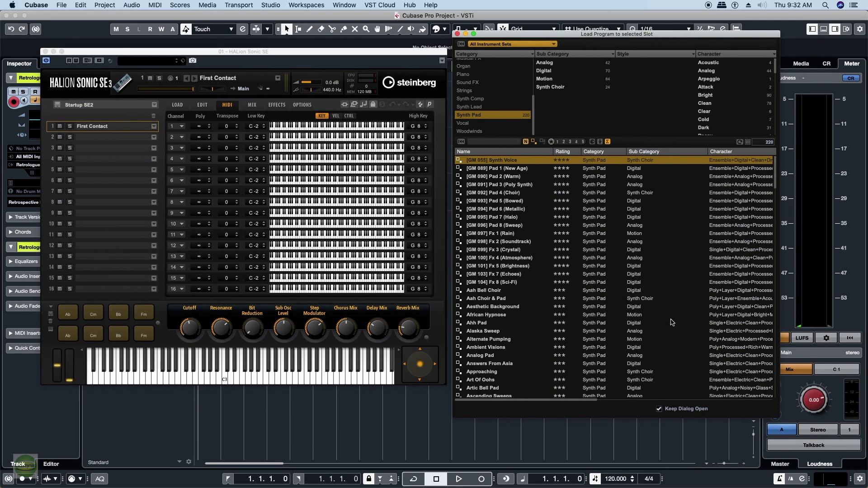
{"action": "left_click_drag", "start_coordinate": [778, 416], "coordinate": [819, 460]}
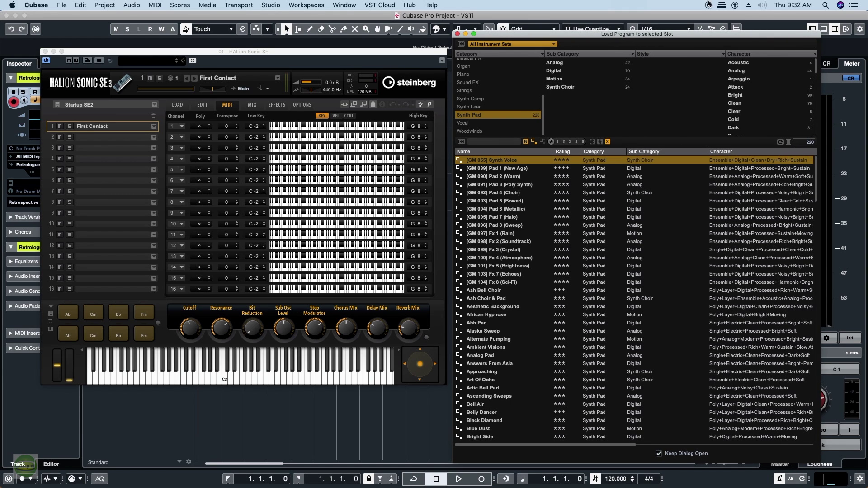
{"action": "mouse_move", "coordinate": [706, 37]}
{"action": "left_mouse_down"}
{"action": "mouse_move", "coordinate": [745, 40]}
{"action": "mouse_move", "coordinate": [721, 35]}
{"action": "left_mouse_up"}
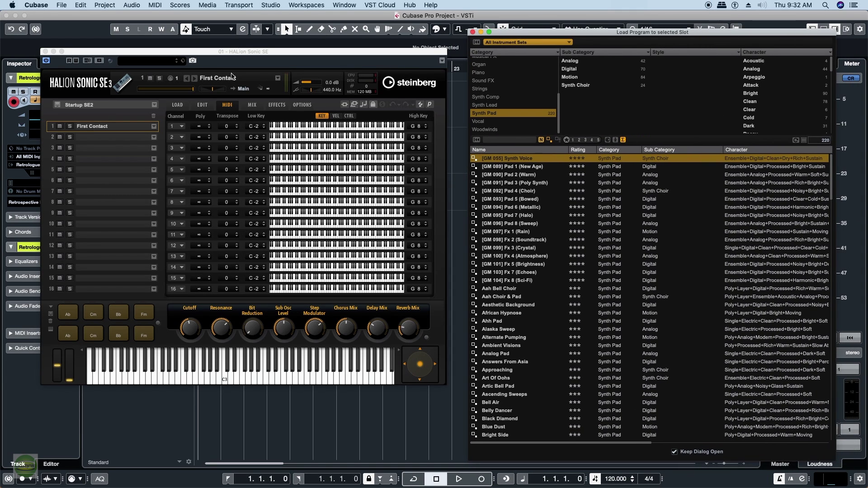
{"action": "left_click_drag", "start_coordinate": [252, 51], "coordinate": [271, 43]}
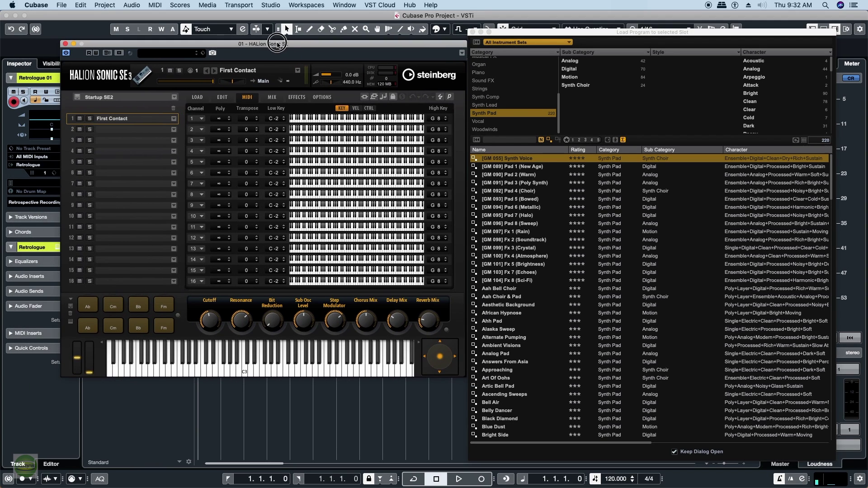
{"action": "left_click", "coordinate": [549, 167]}
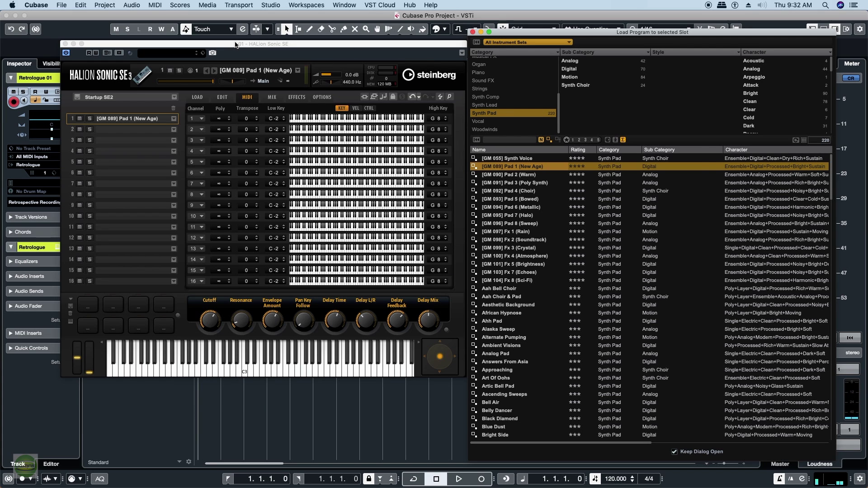
Step: Browse the LoopMash presets and load the Passion And Respect kit into Groove Agent SE
{"action": "left_click_drag", "start_coordinate": [235, 44], "coordinate": [554, 70]}
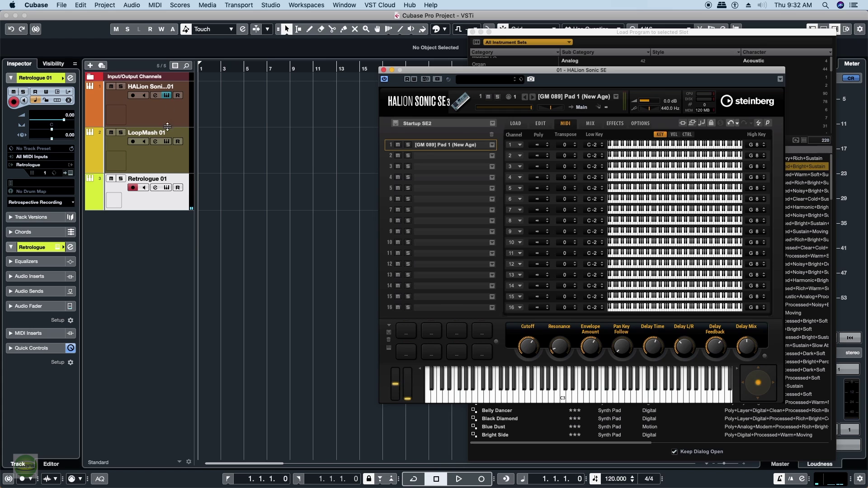
{"action": "left_click", "coordinate": [167, 141]}
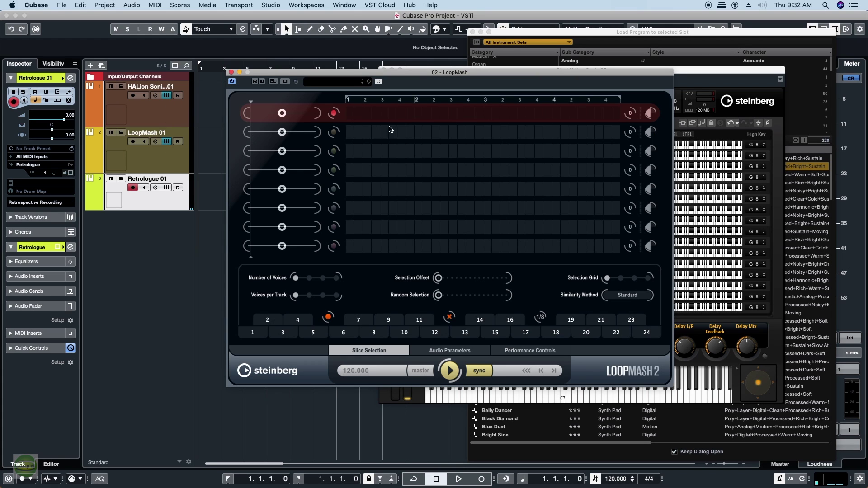
{"action": "left_click", "coordinate": [347, 83]}
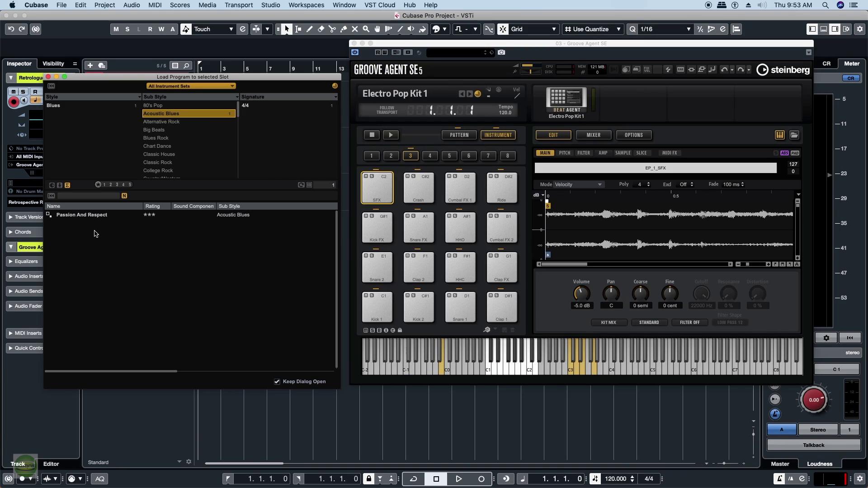
{"action": "left_click", "coordinate": [97, 220]}
{"action": "double_click", "coordinate": [97, 219]}
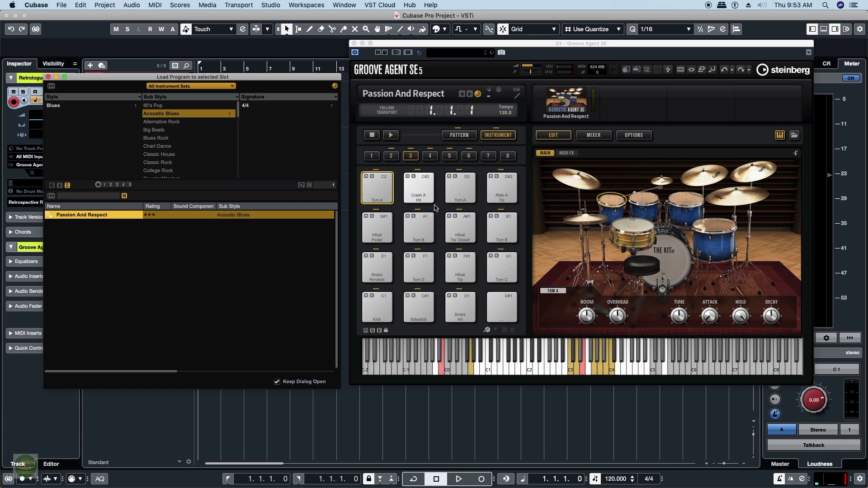
{"action": "left_click", "coordinate": [417, 190]}
{"action": "left_click", "coordinate": [392, 189]}
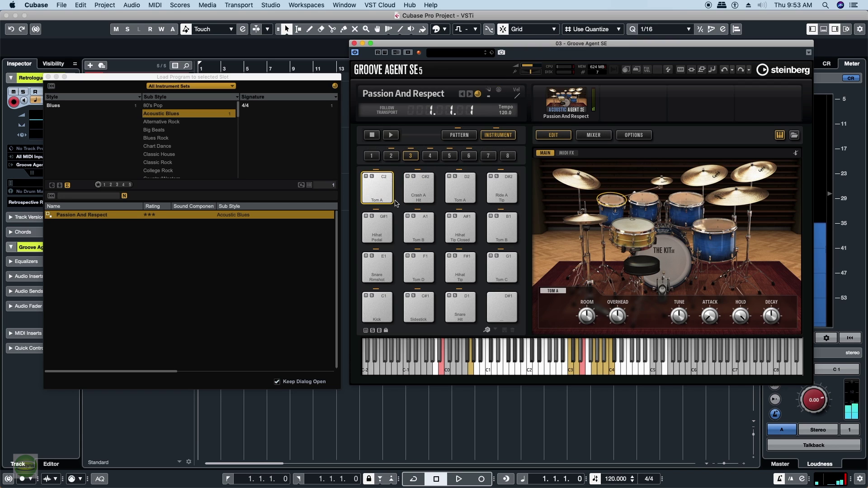
{"action": "left_click", "coordinate": [412, 233]}
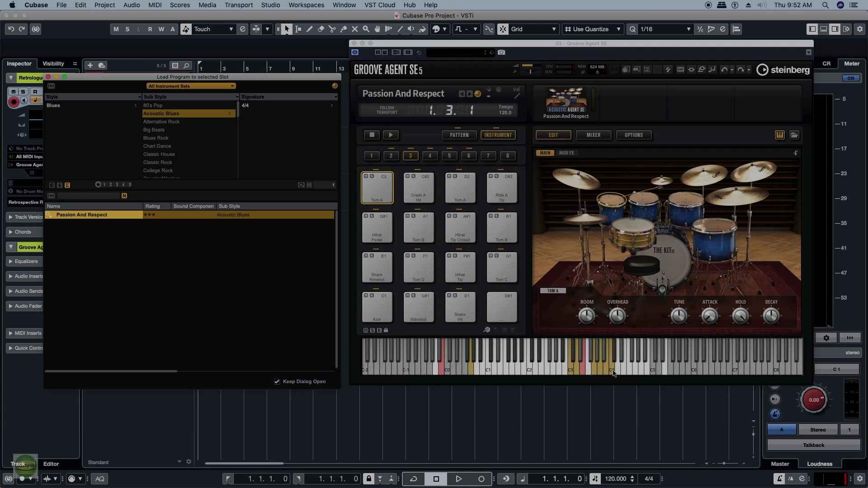
{"action": "left_click", "coordinate": [613, 373]}
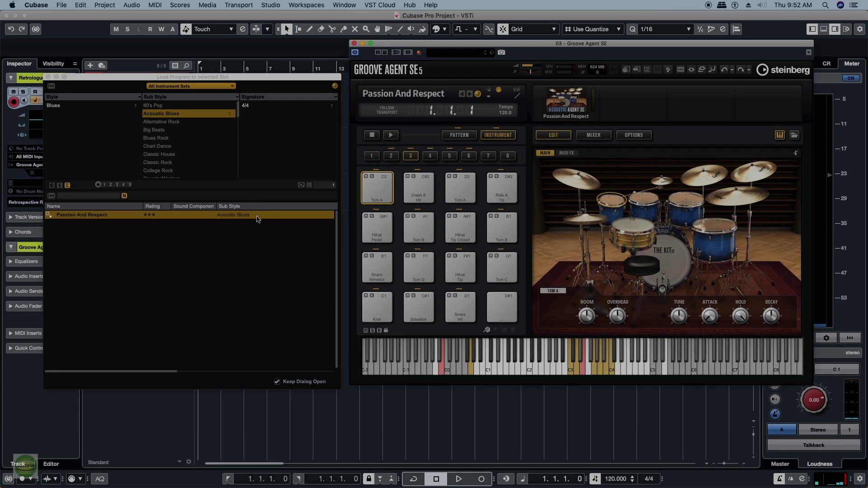
Step: Audition the Pop kits Chic Ness and Electro Pop Kit 1, then clear the 80's Pop filter
{"action": "left_click", "coordinate": [154, 106]}
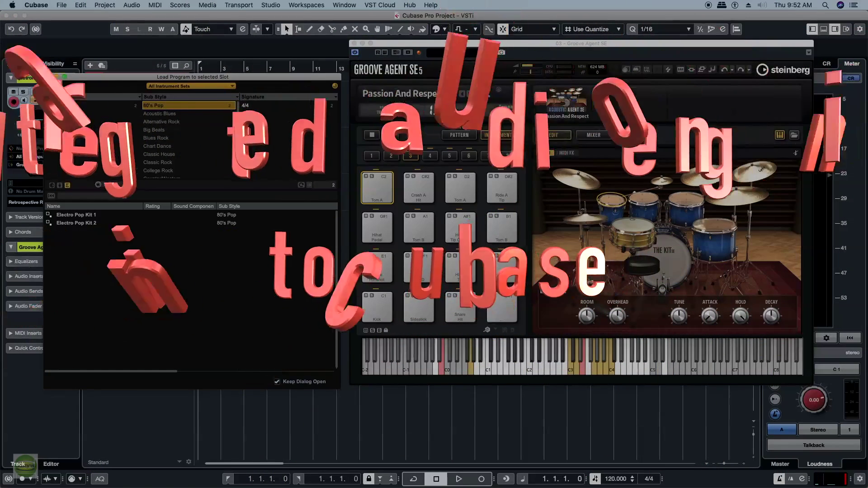
{"action": "left_click", "coordinate": [59, 107]}
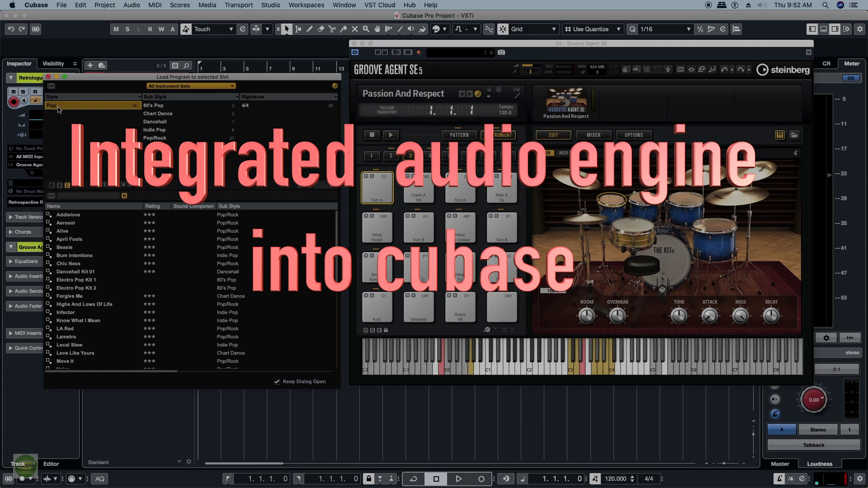
{"action": "left_click", "coordinate": [72, 265]}
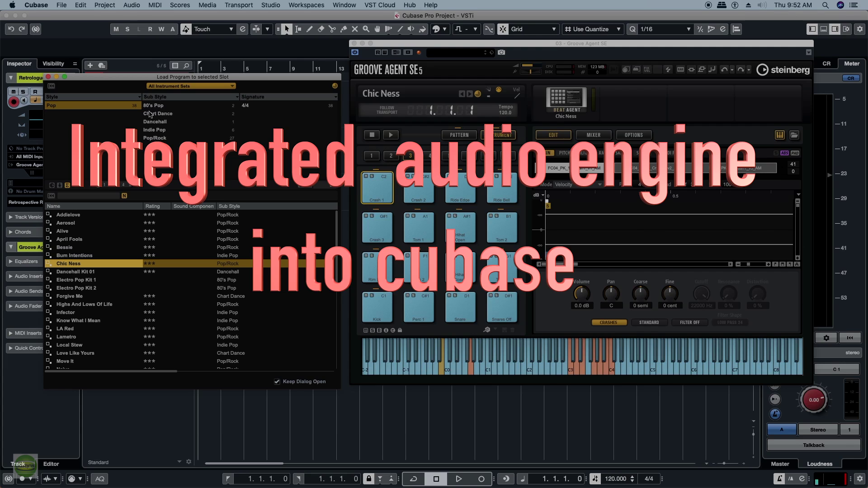
{"action": "left_click", "coordinate": [177, 106]}
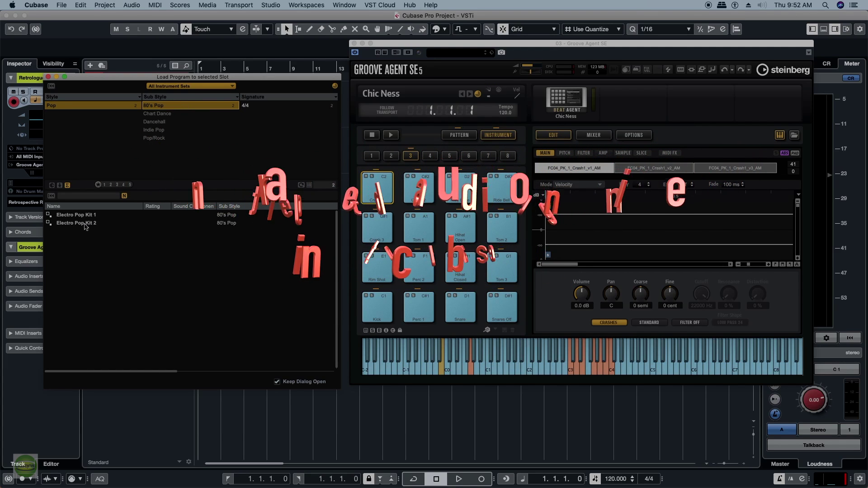
{"action": "left_click", "coordinate": [103, 216]}
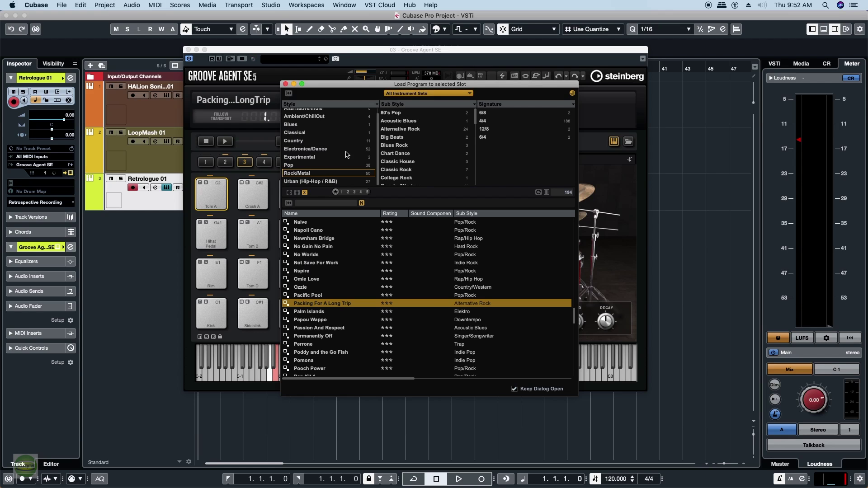
{"action": "left_click", "coordinate": [404, 115]}
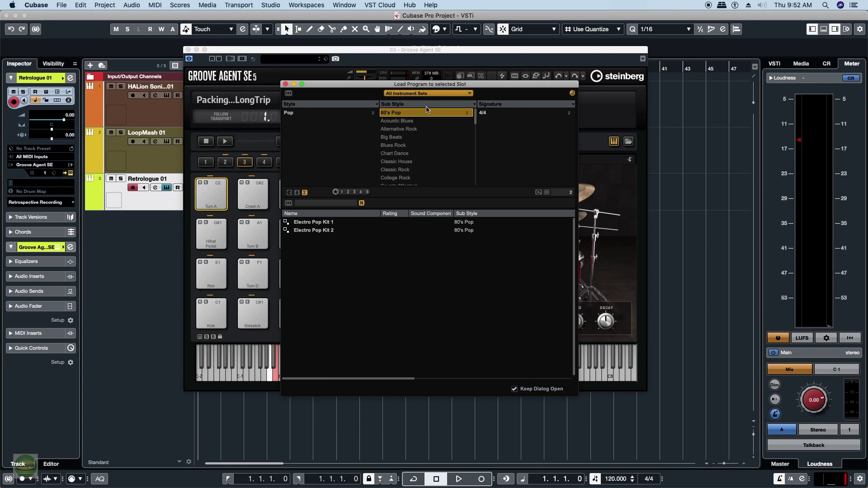
{"action": "left_click", "coordinate": [405, 114]}
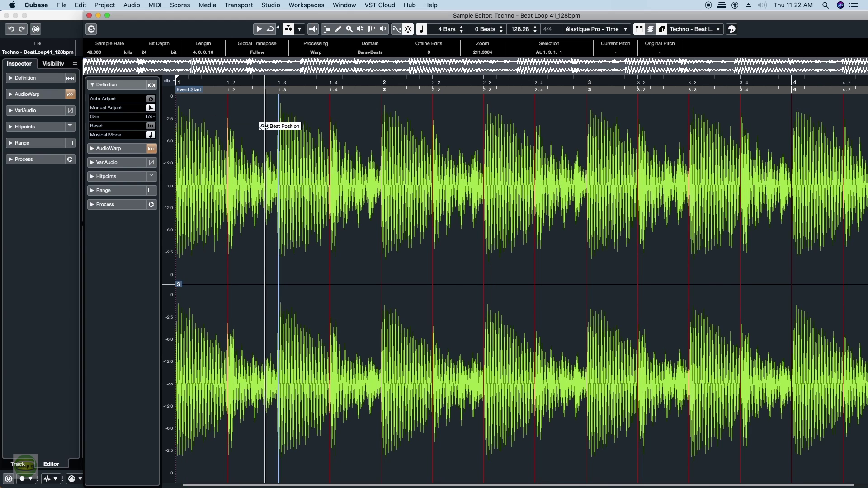
Step: Nudge the bar 2 and bar 3 grid lines so the loop tempo becomes about 128.42 bpm
{"action": "left_click_drag", "start_coordinate": [381, 125], "coordinate": [381, 126]}
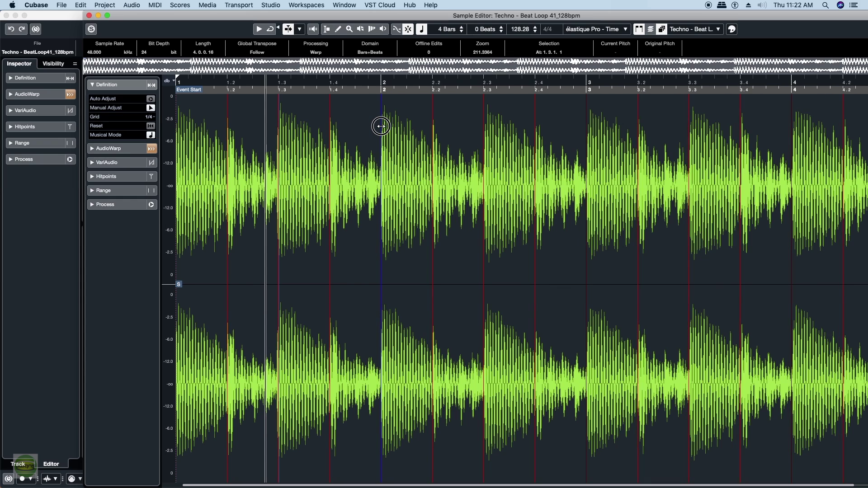
{"action": "left_click_drag", "start_coordinate": [590, 145], "coordinate": [591, 149]}
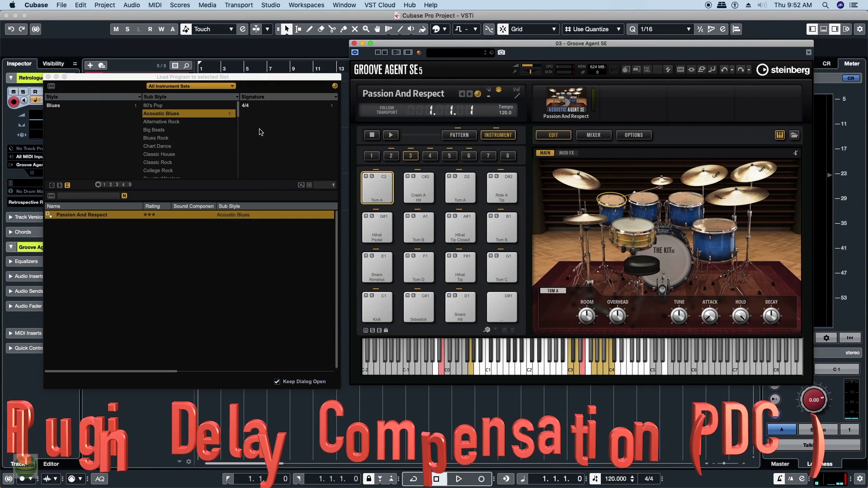
Step: Audition the Chic Ness and 80's Pop Electro Pop Kit 1 drum kits in Groove Agent SE
{"action": "left_click", "coordinate": [155, 106]}
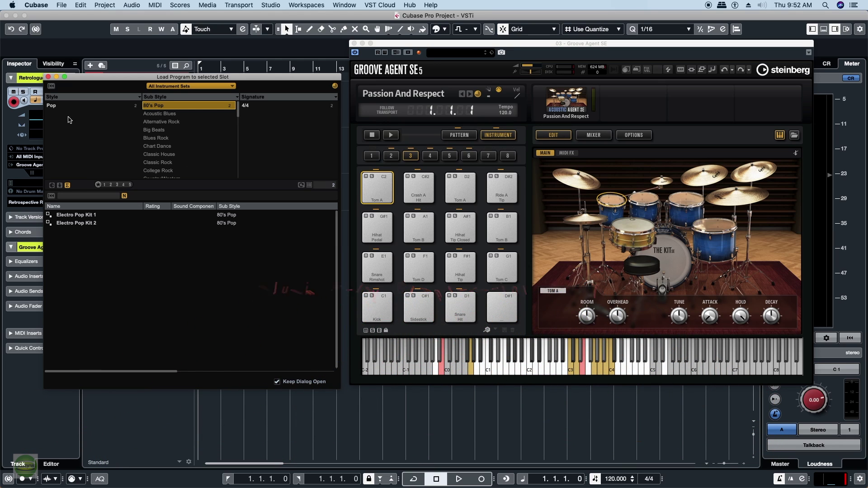
{"action": "left_click", "coordinate": [59, 107]}
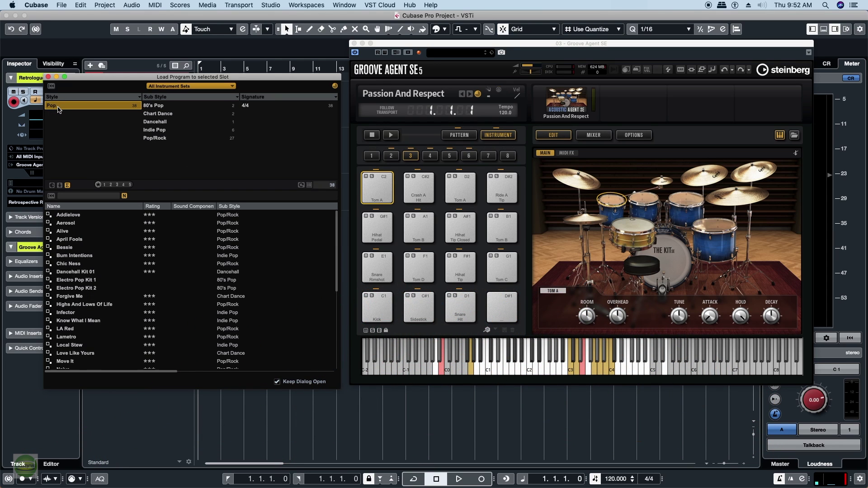
{"action": "left_click", "coordinate": [73, 265]}
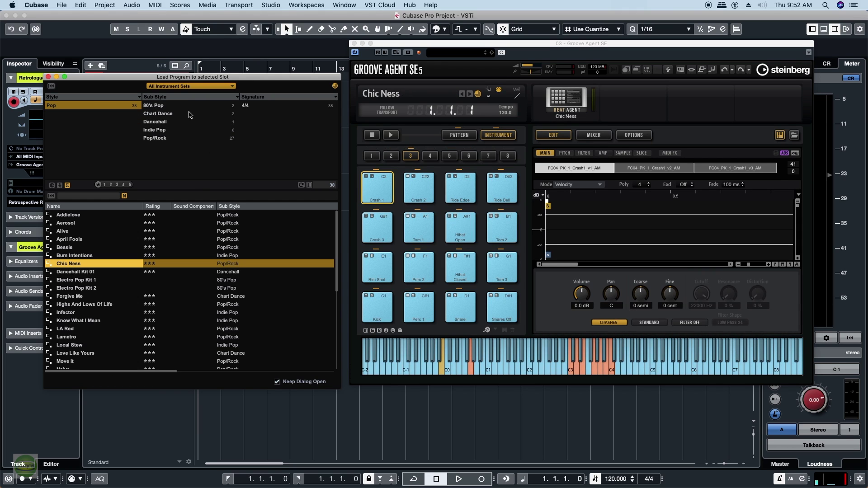
{"action": "left_click", "coordinate": [178, 109]}
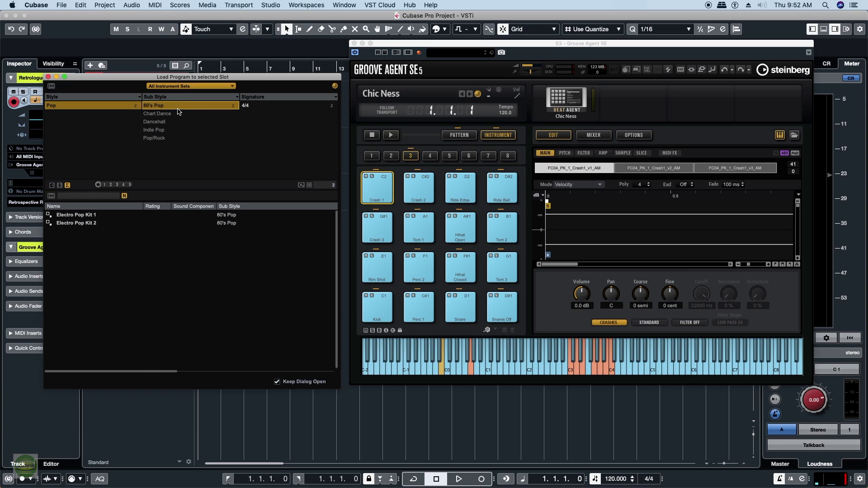
{"action": "left_click", "coordinate": [104, 216]}
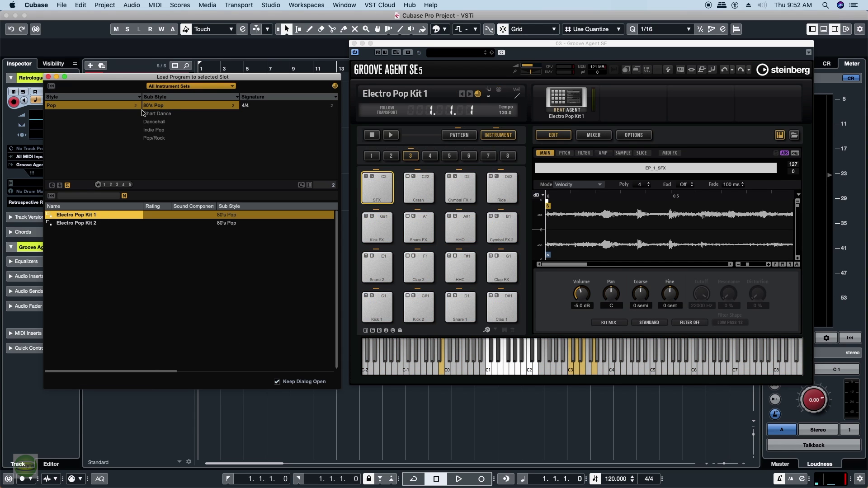
Step: Load Passion And Respect from Acoustic Blues, try its Crash A and Tom B pads, then open HALion Sonic SE
{"action": "left_click", "coordinate": [85, 107]}
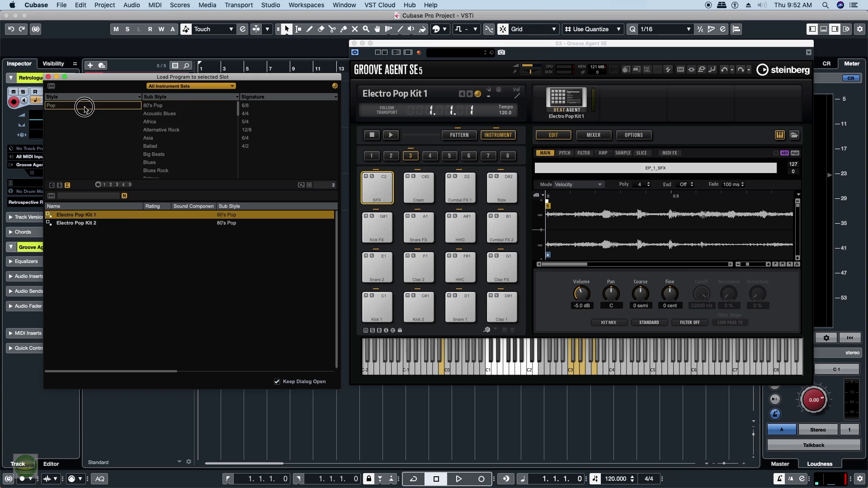
{"action": "left_click", "coordinate": [160, 114]}
{"action": "left_click", "coordinate": [98, 220]}
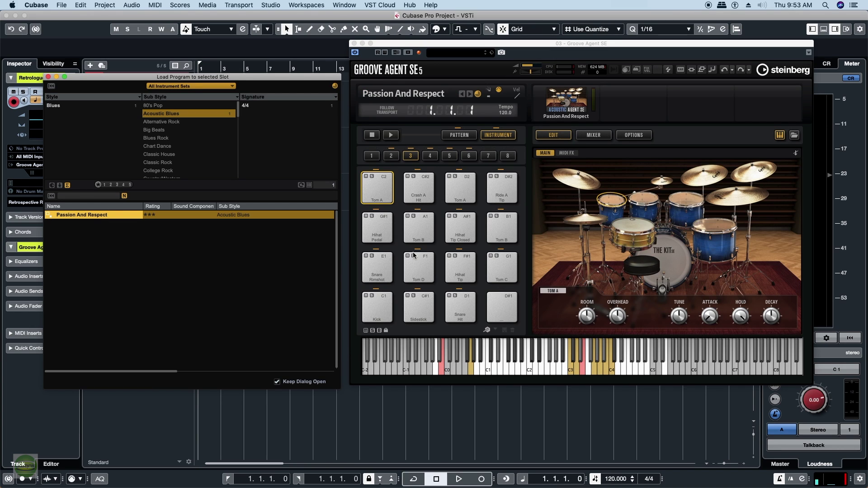
{"action": "left_click", "coordinate": [418, 191]}
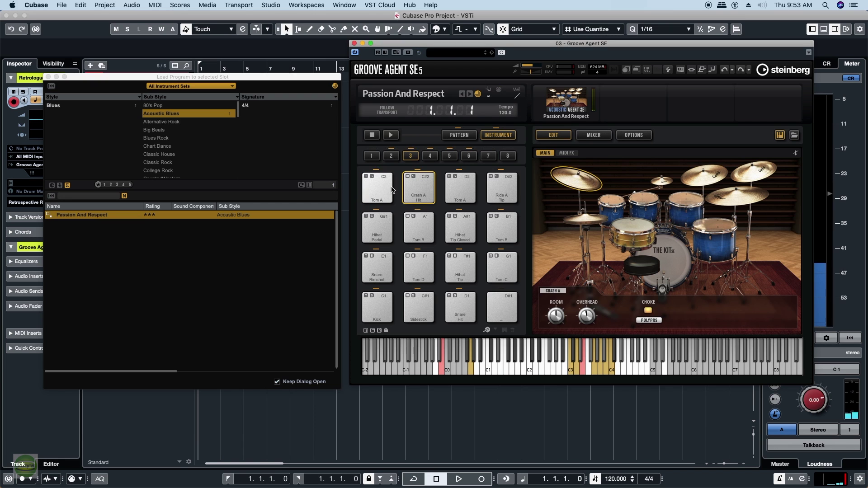
{"action": "left_click", "coordinate": [412, 234]}
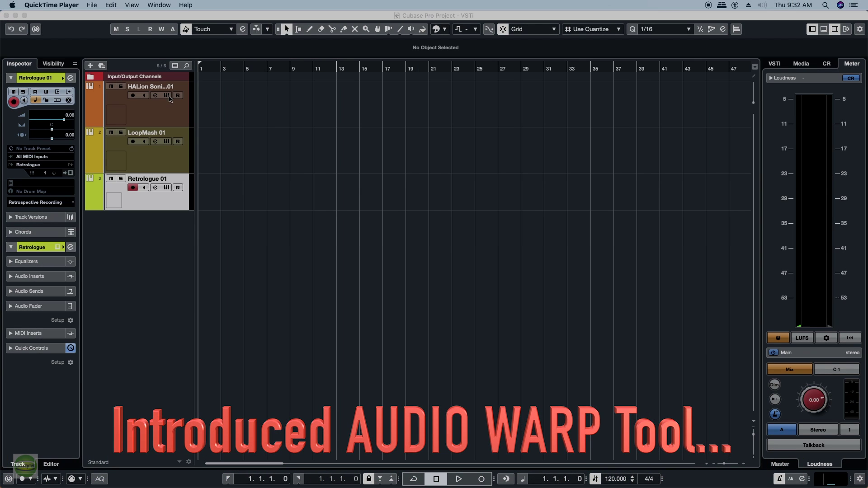
{"action": "left_click", "coordinate": [167, 95]}
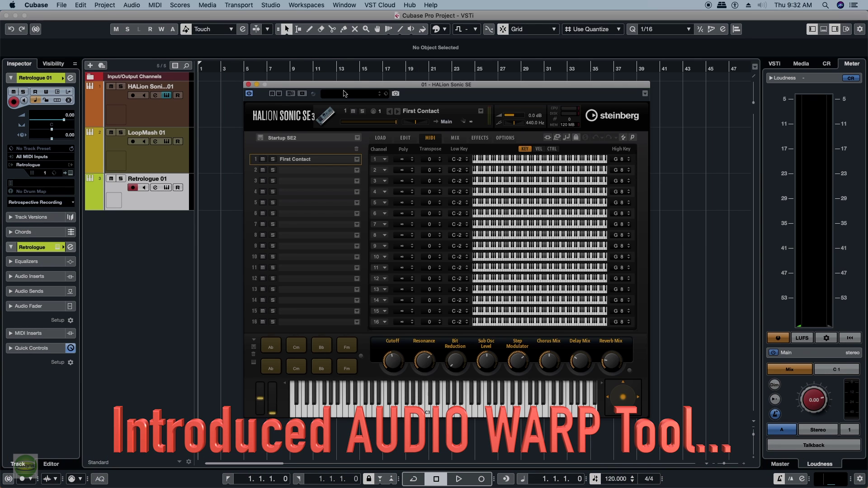
Step: Add an external instrument associated with the Yamaha MOTIF XF MIDI device
{"action": "left_click_drag", "start_coordinate": [370, 85], "coordinate": [331, 82]}
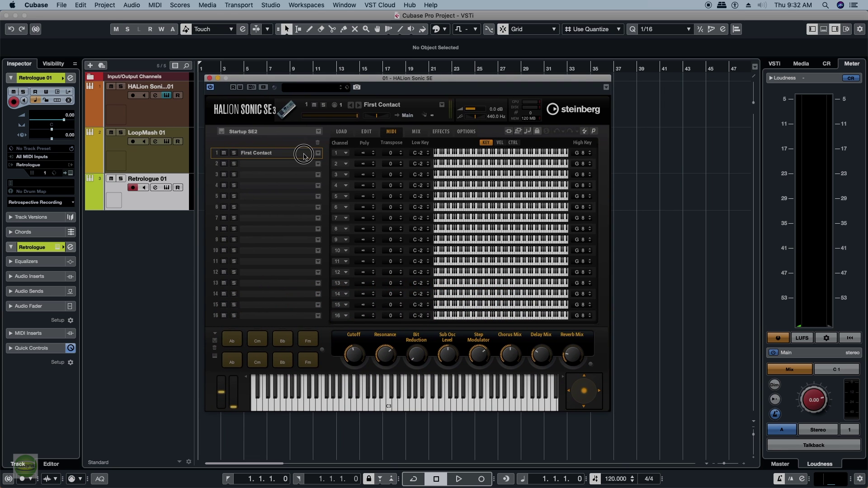
{"action": "left_click", "coordinate": [319, 153]}
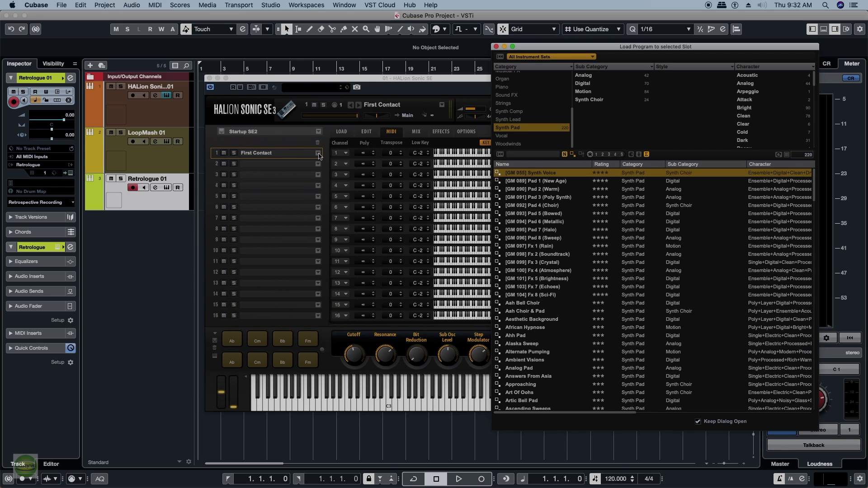
{"action": "left_click", "coordinate": [451, 79]}
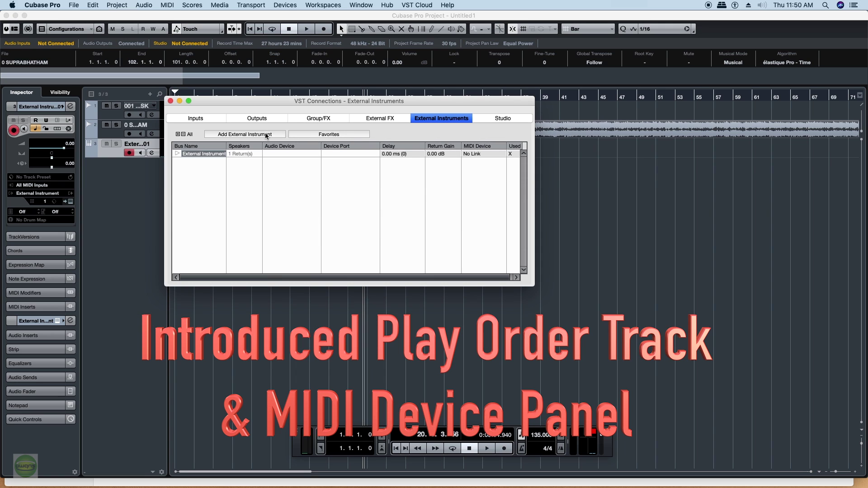
{"action": "left_click", "coordinate": [266, 135]}
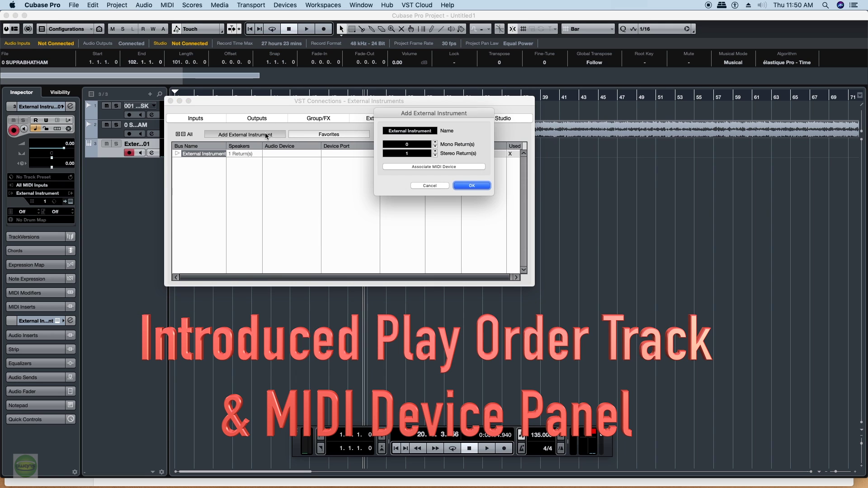
{"action": "left_click", "coordinate": [446, 167]}
{"action": "mouse_move", "coordinate": [482, 184]}
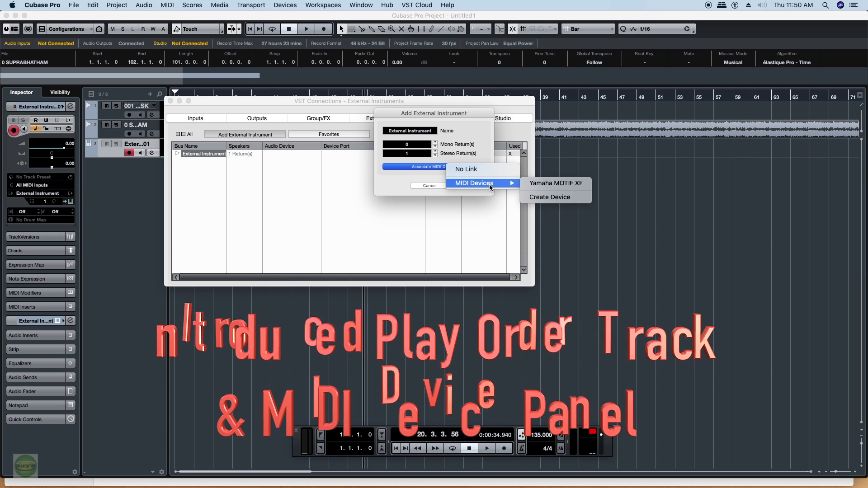
{"action": "left_click", "coordinate": [569, 189]}
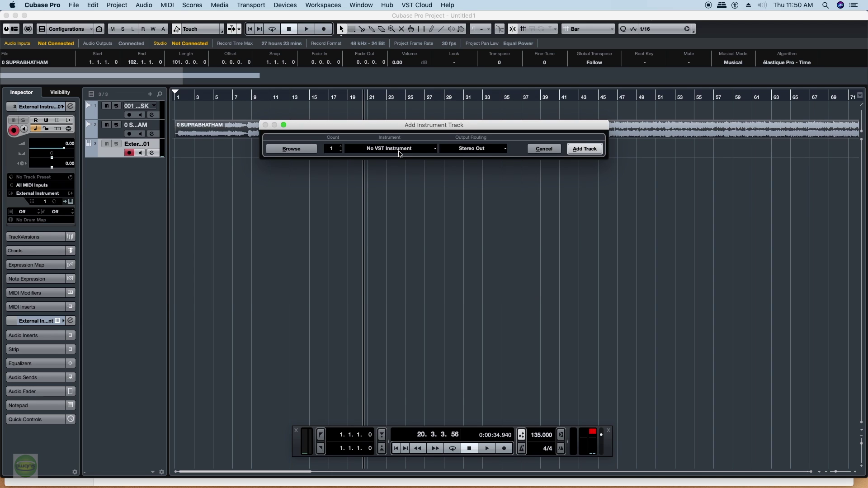
Step: Add an instrument track using the Yamaha MOTIF XF external instrument
{"action": "left_click", "coordinate": [400, 150]}
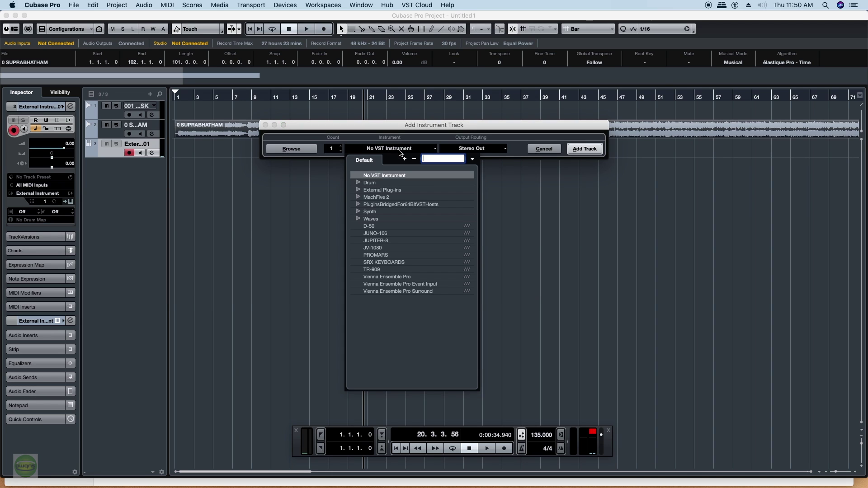
{"action": "left_click", "coordinate": [382, 190]}
{"action": "left_click", "coordinate": [358, 190]}
{"action": "left_click", "coordinate": [407, 197]}
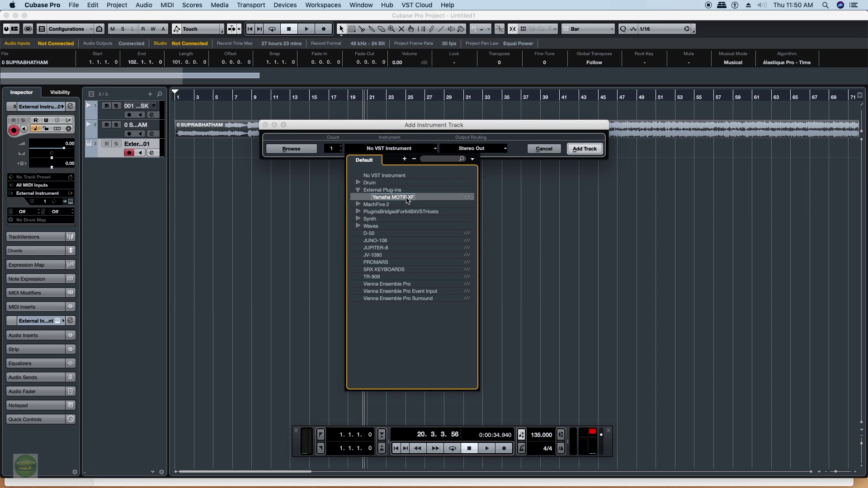
{"action": "left_click", "coordinate": [407, 198]}
{"action": "left_click", "coordinate": [593, 153]}
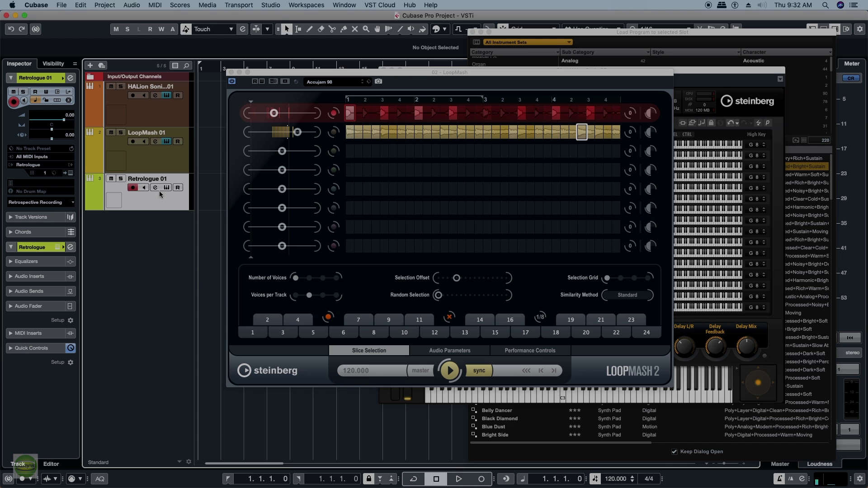
Step: Open Retrologue 2's editor from the Retrologue 01 track, showing the Init Retrologue 2 preset
{"action": "left_click", "coordinate": [167, 187]}
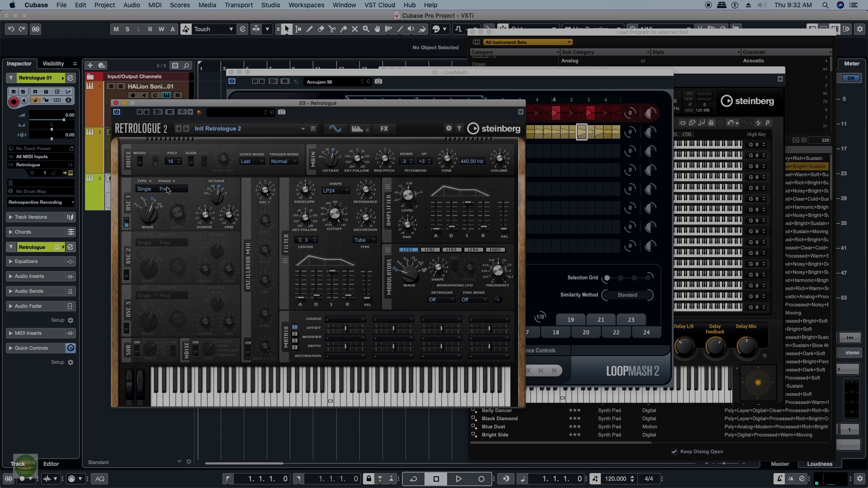
Step: Move the Retrologue window up and right and open its preset browser
{"action": "left_click_drag", "start_coordinate": [301, 104], "coordinate": [373, 42]}
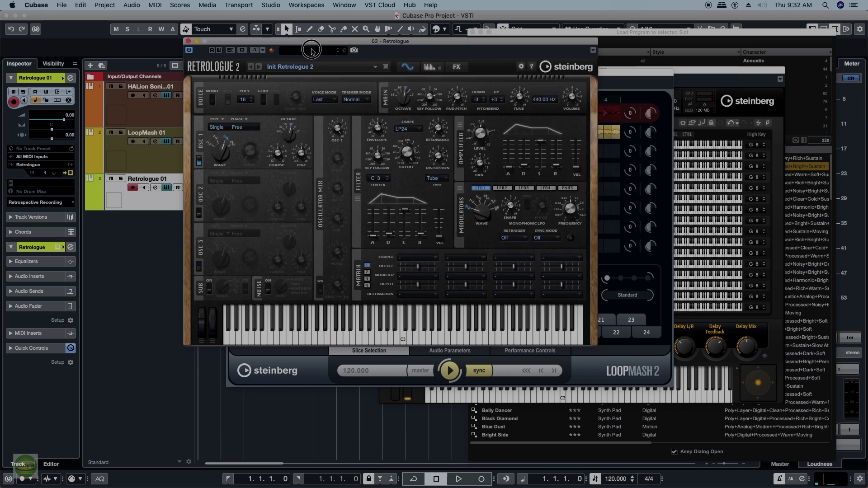
{"action": "left_click", "coordinate": [289, 67]}
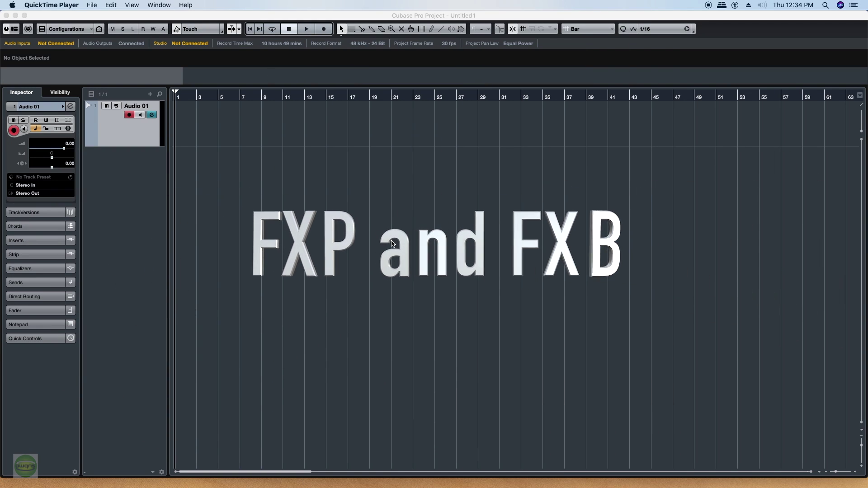
Step: Open Audio 01's EQ Load Preset browser, then load the Air Solo preset into Retrologue
{"action": "left_click", "coordinate": [151, 115]}
{"action": "left_click", "coordinate": [150, 116]}
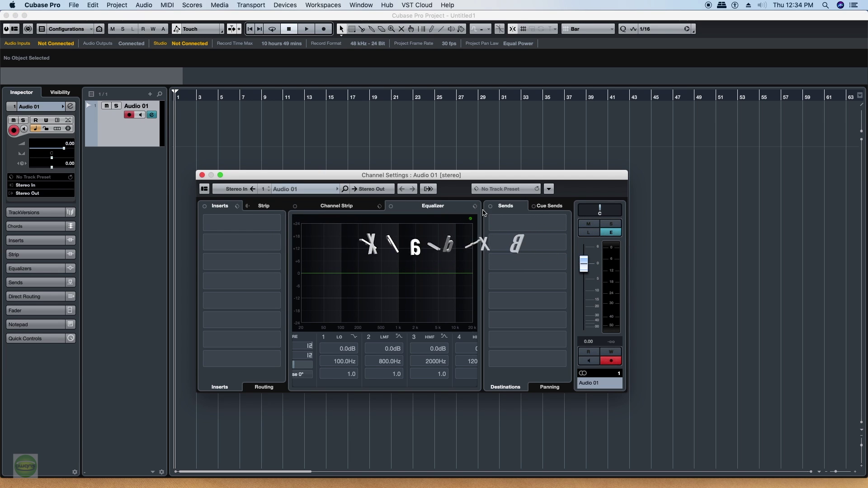
{"action": "left_click", "coordinate": [475, 206]}
{"action": "left_click", "coordinate": [501, 216]}
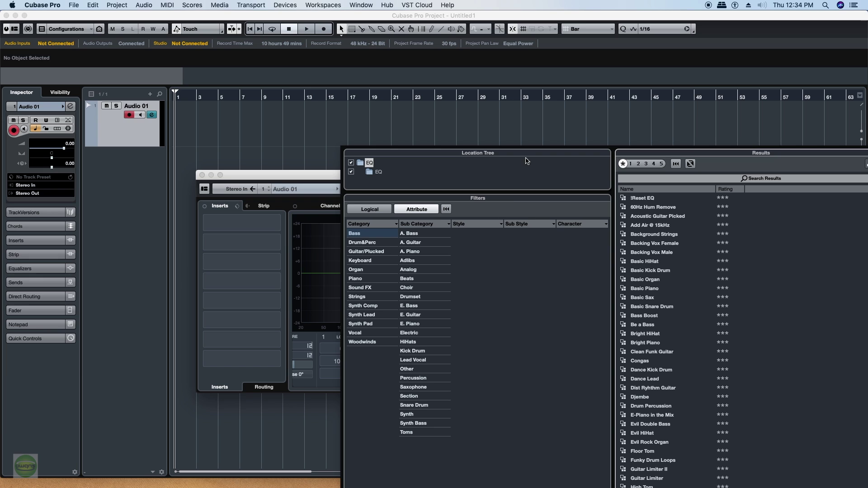
{"action": "left_click_drag", "start_coordinate": [713, 151], "coordinate": [507, 82]}
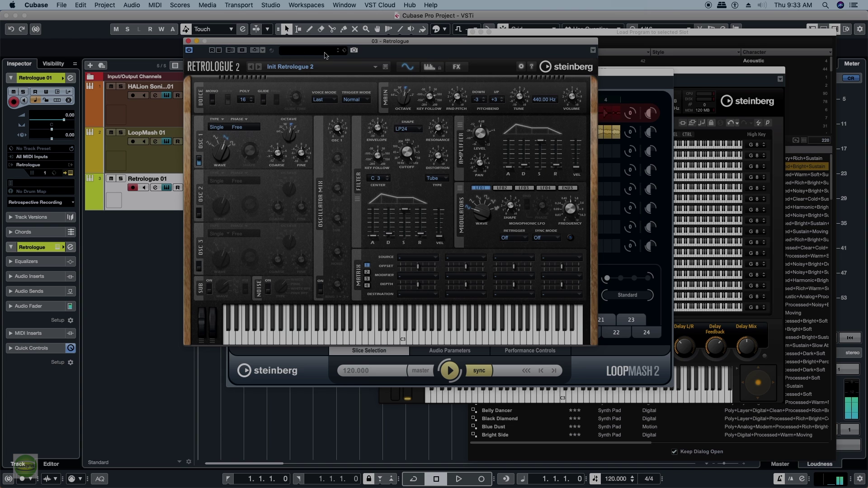
{"action": "left_click", "coordinate": [324, 54]}
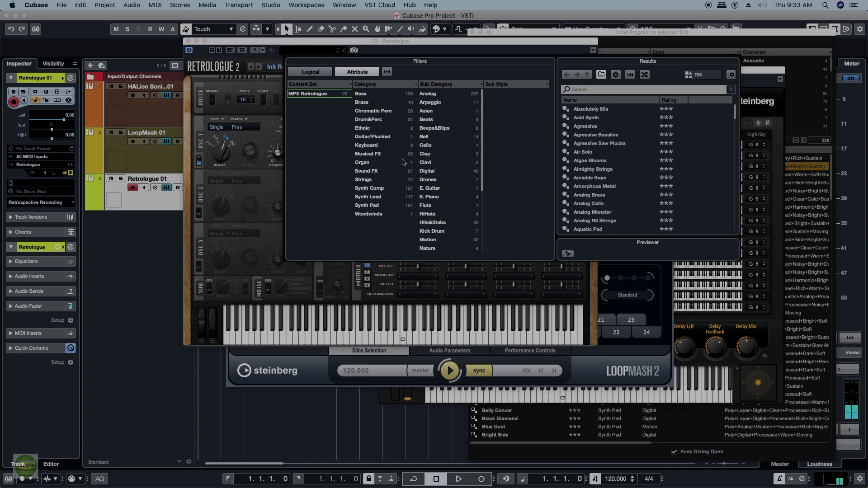
{"action": "double_click", "coordinate": [594, 157]}
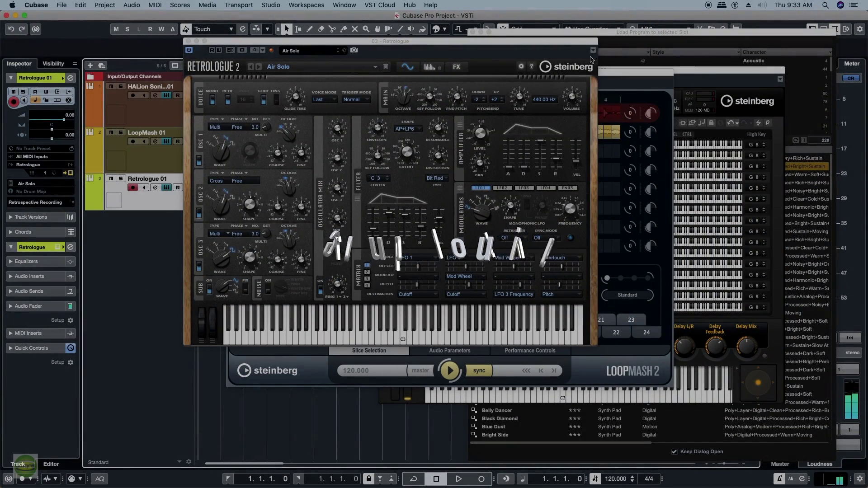
Step: Close the Retrologue, LoopMash and HALion Sonic plugin windows along with HALion's program browser
{"action": "left_click", "coordinate": [188, 42]}
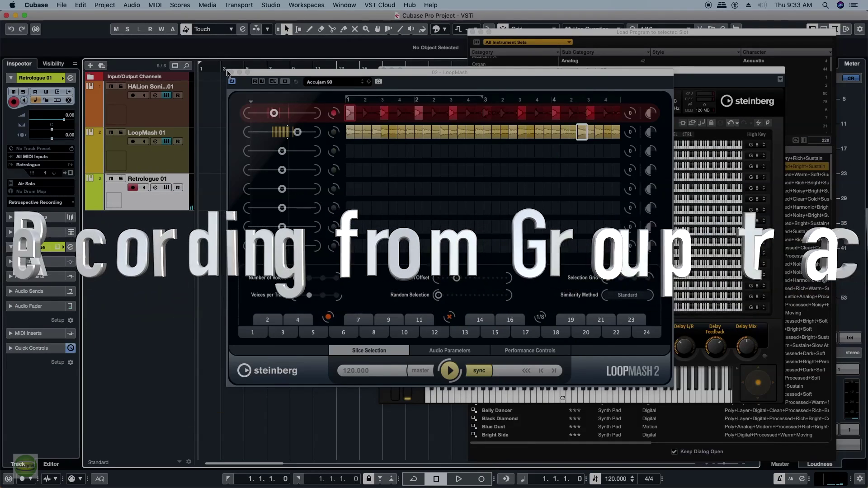
{"action": "left_click", "coordinate": [229, 79]}
{"action": "left_click", "coordinate": [383, 70]}
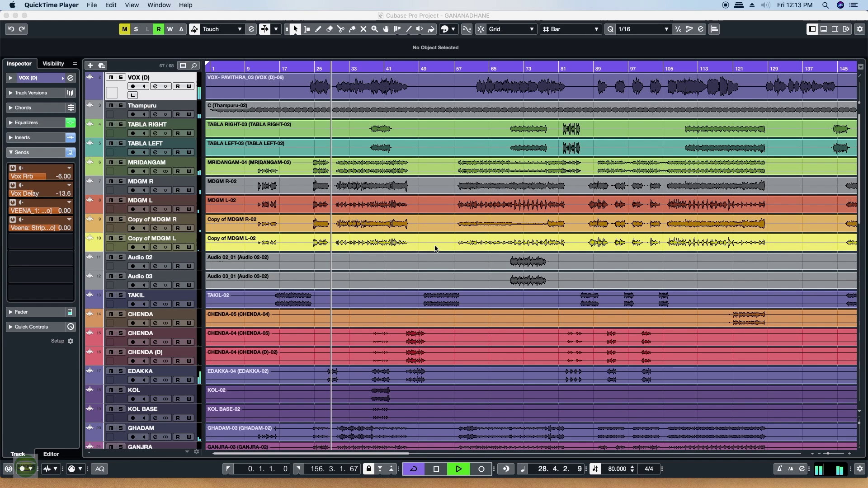
Step: Review the VOX (D) track's Channel Settings window, moving it aside, then close it
{"action": "left_click", "coordinate": [155, 87]}
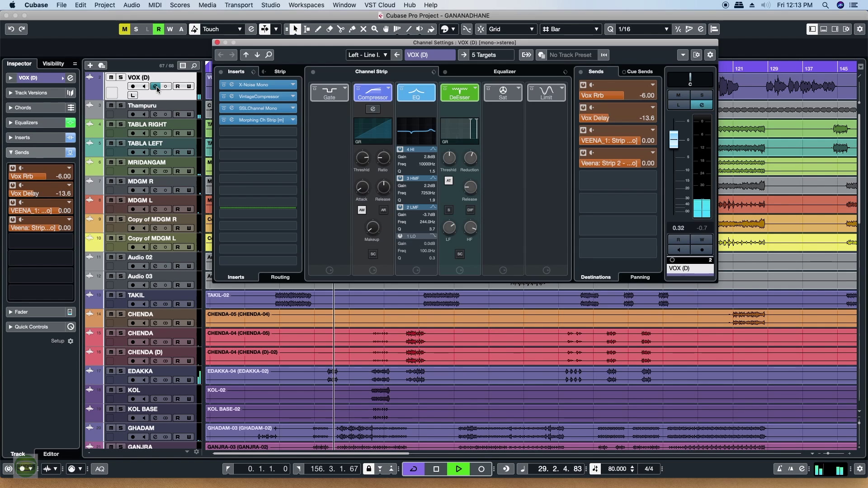
{"action": "left_click_drag", "start_coordinate": [510, 43], "coordinate": [487, 140]}
{"action": "left_click", "coordinate": [189, 133]}
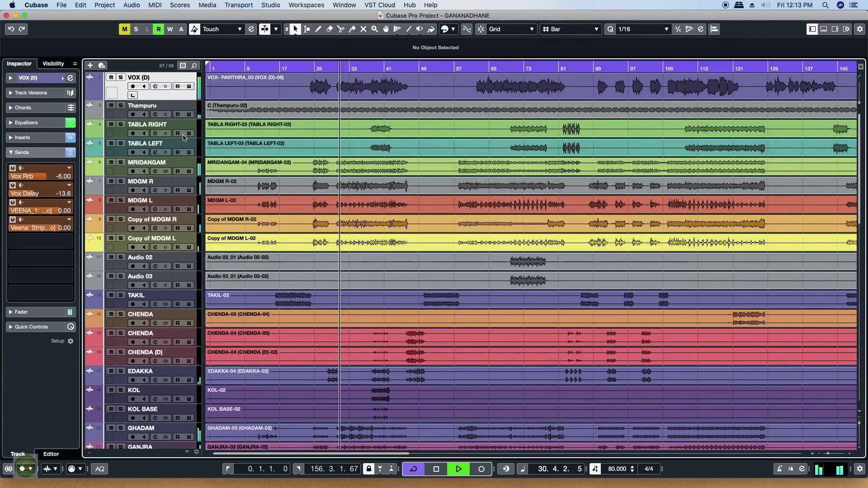
Step: Check the Thampuru channel settings, then bring up the MixConsole with F3
{"action": "left_click", "coordinate": [155, 114]}
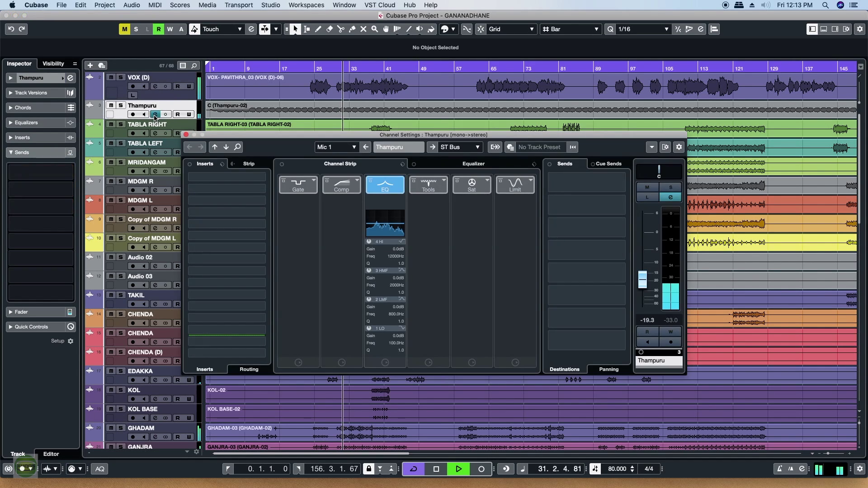
{"action": "left_click", "coordinate": [185, 135]}
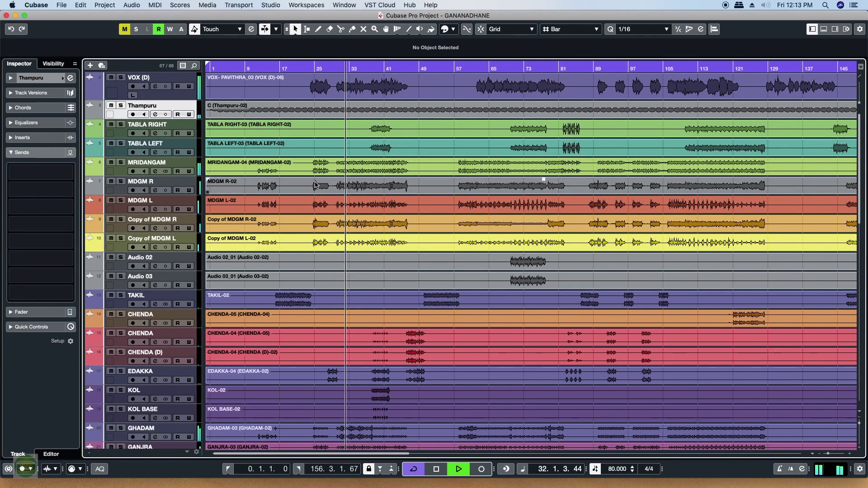
{"action": "key", "text": "F3"}
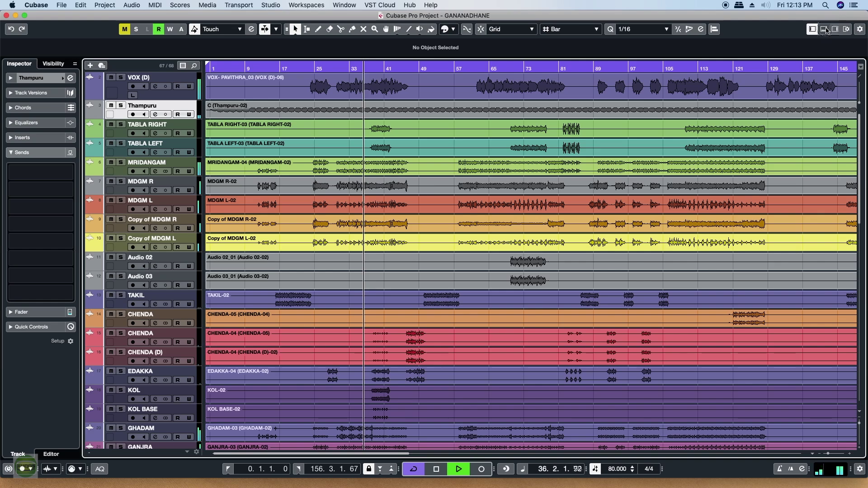
Step: Show the lower-zone MixConsole with the loudness meter and set VOX (D)'s Veena send to 0.00
{"action": "key", "text": "alt+F3"}
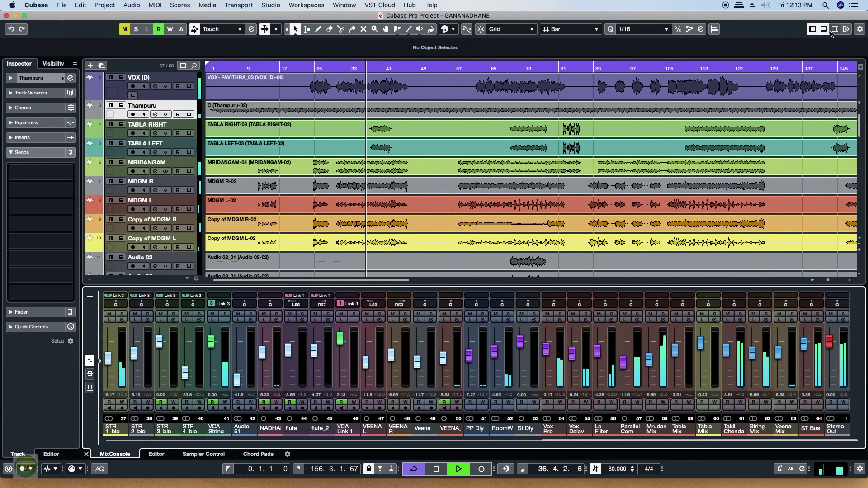
{"action": "left_click", "coordinate": [835, 30]}
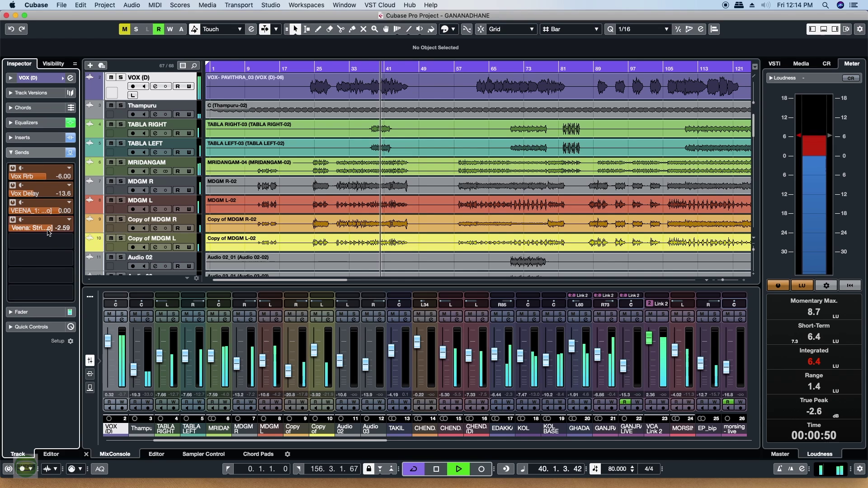
{"action": "double_click", "coordinate": [59, 232]}
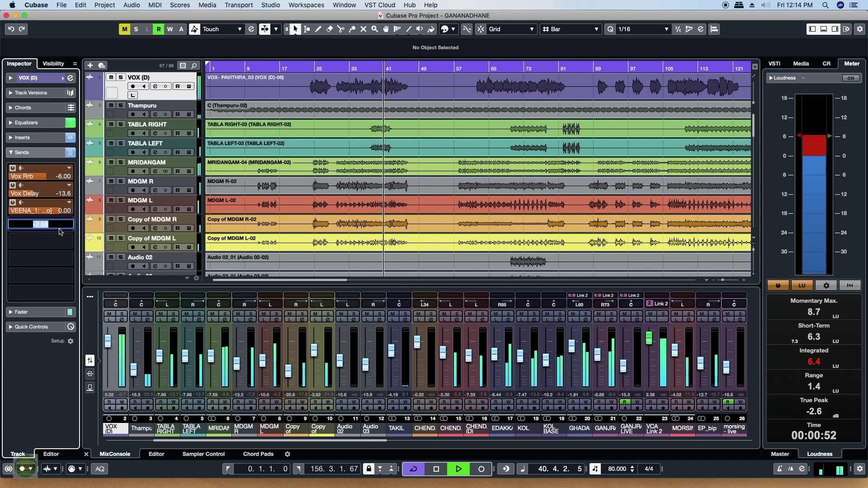
{"action": "type", "text": "0"}
{"action": "key", "text": "Return"}
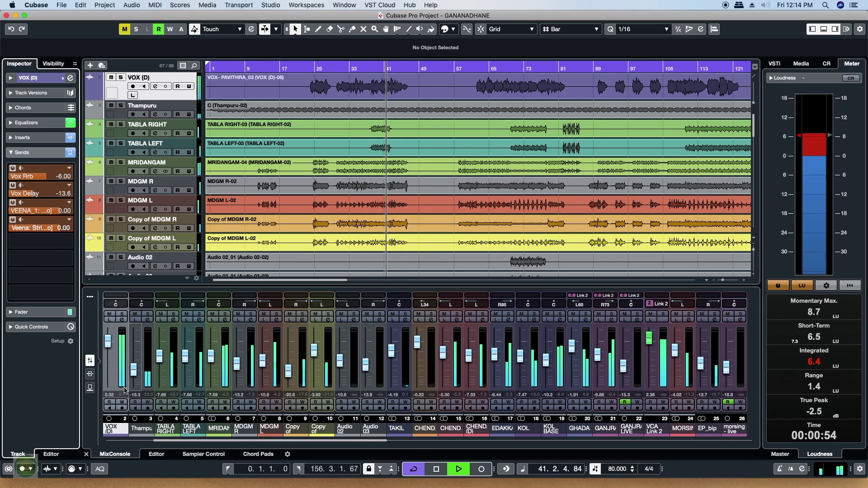
Step: Inspect the GEQ-10 graphic EQ insert on morsing - live, then close it and Channel Settings
{"action": "left_click", "coordinate": [742, 320]}
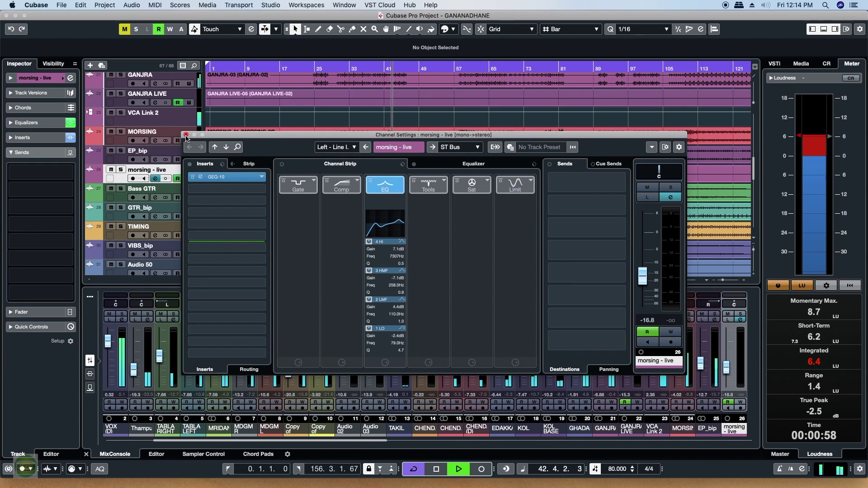
{"action": "left_click", "coordinate": [201, 178]}
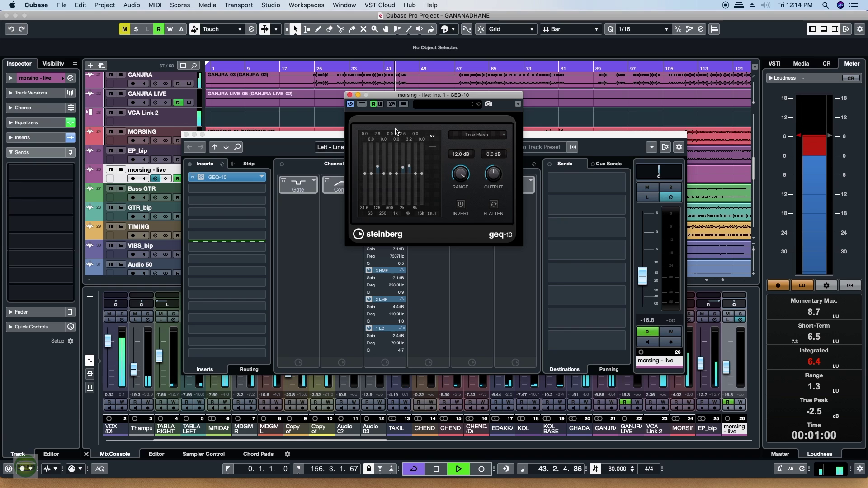
{"action": "left_click_drag", "start_coordinate": [424, 100], "coordinate": [539, 198]}
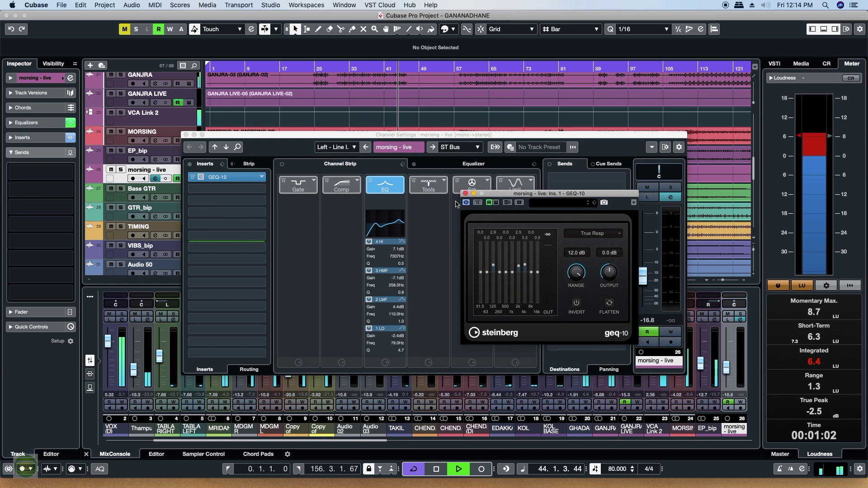
{"action": "left_click", "coordinate": [464, 193]}
{"action": "left_click", "coordinate": [185, 135]}
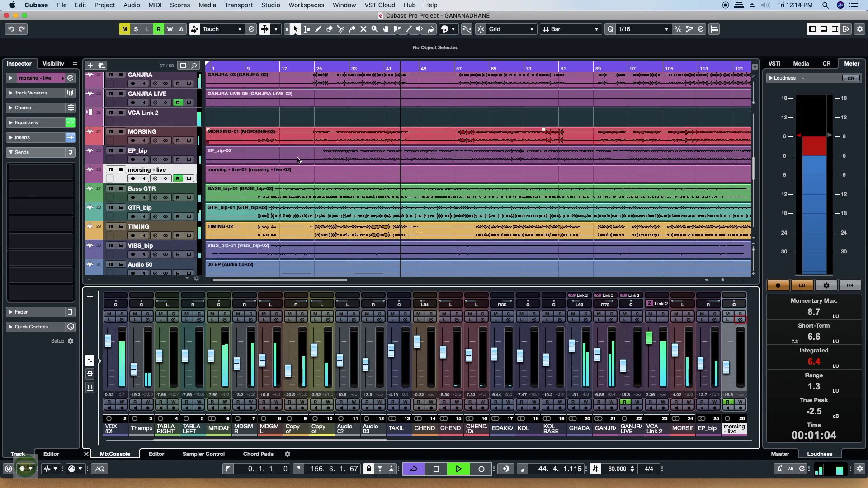
Step: Open the MixConsole as a separate full window with F3
{"action": "key", "text": "F3"}
{"action": "key", "text": "F3"}
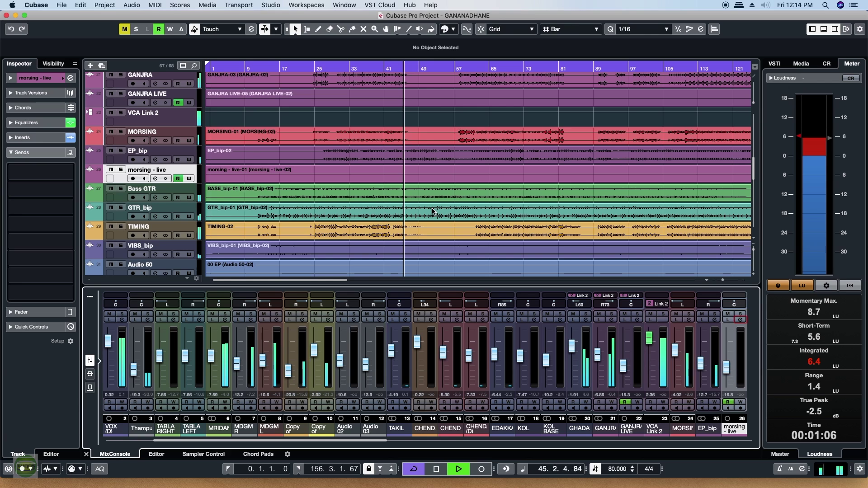
{"action": "key", "text": "F3"}
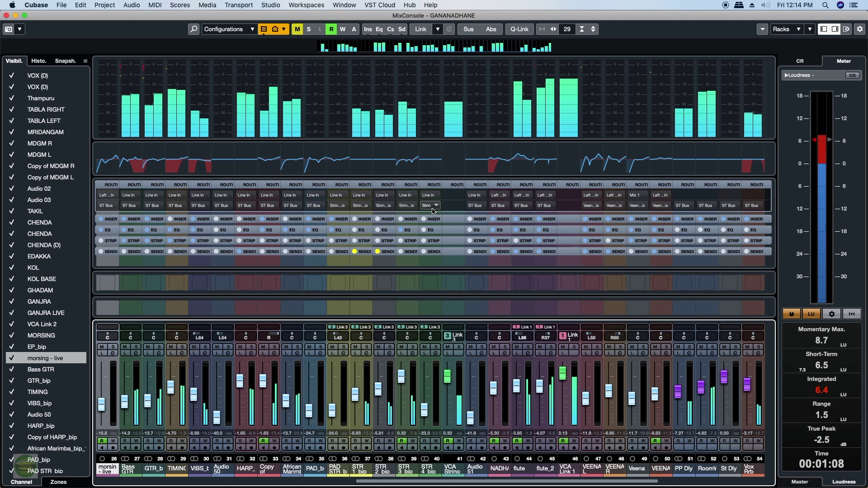
{"action": "key", "text": "F3"}
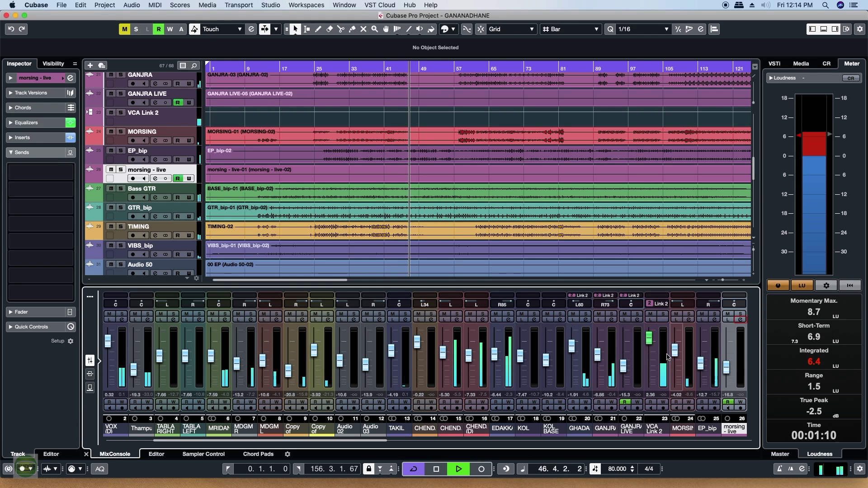
Step: Open the VOX- PAVITHRA_03 event on VOX (D) in a separate Sample Editor window
{"action": "scroll", "coordinate": [380, 136], "scroll_direction": "up", "scroll_amount": 10}
{"action": "left_click", "coordinate": [380, 88]}
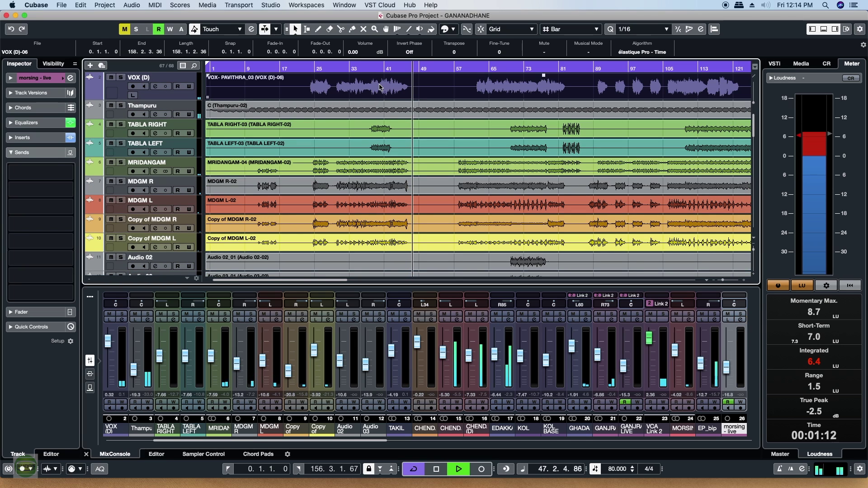
{"action": "double_click", "coordinate": [380, 87]}
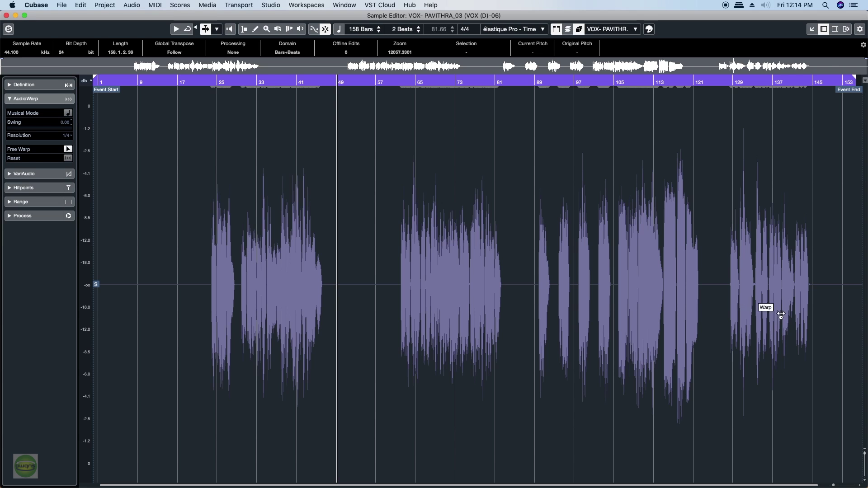
{"action": "left_click", "coordinate": [93, 297]}
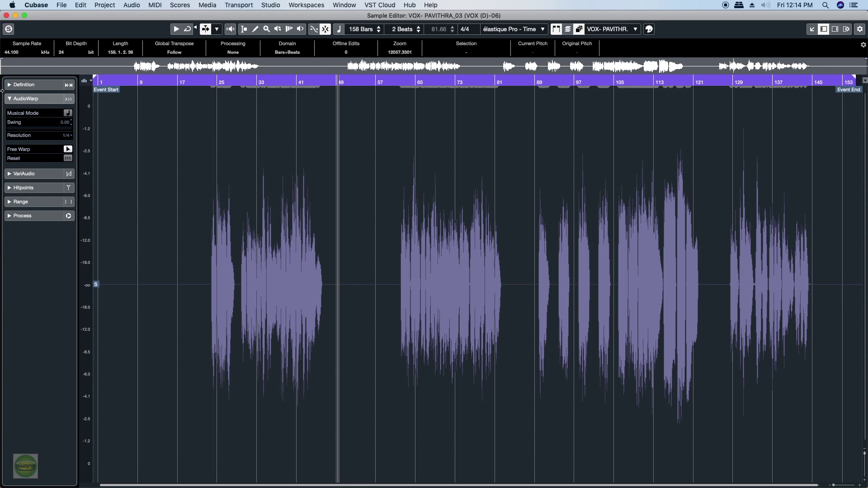
Step: Collapse AudioWarp, expand VariAudio to show pitch segments, zoom in and play the vocal
{"action": "left_click", "coordinate": [27, 98]}
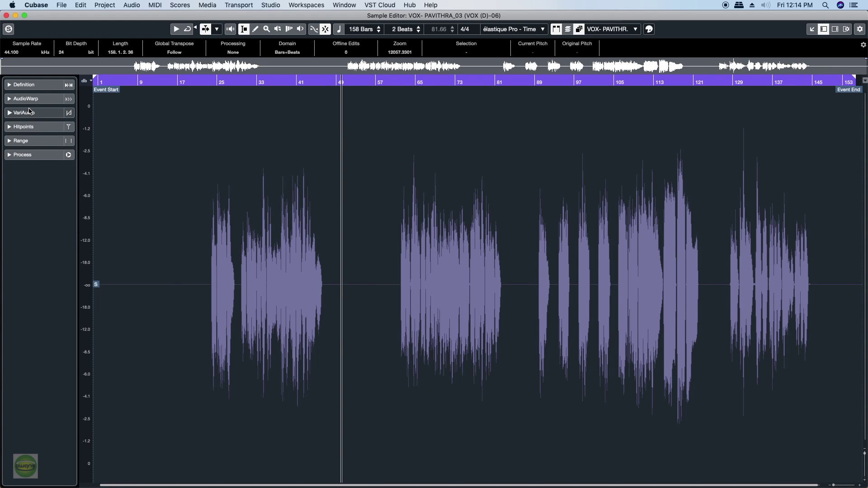
{"action": "left_click", "coordinate": [30, 113]}
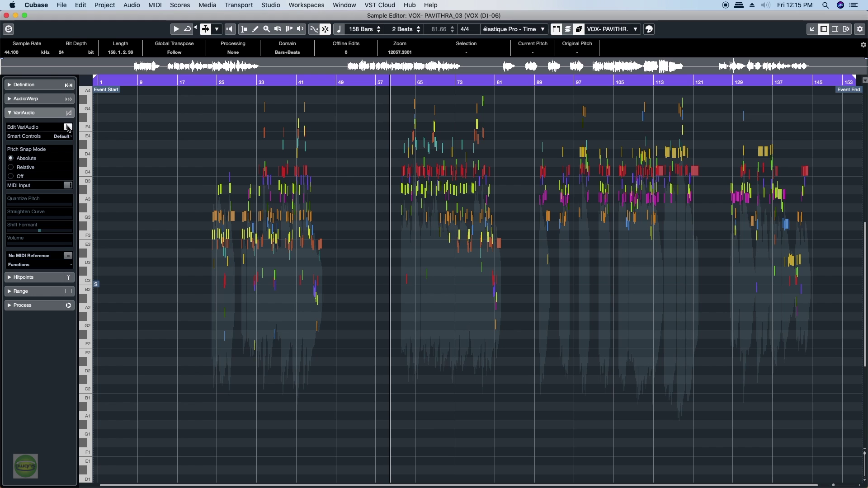
{"action": "key", "text": "h"}
{"action": "key", "text": "h"}
{"action": "key", "text": "h"}
{"action": "key", "text": "h"}
{"action": "key", "text": "h"}
{"action": "key", "text": "h"}
{"action": "key", "text": "h"}
{"action": "key", "text": "h"}
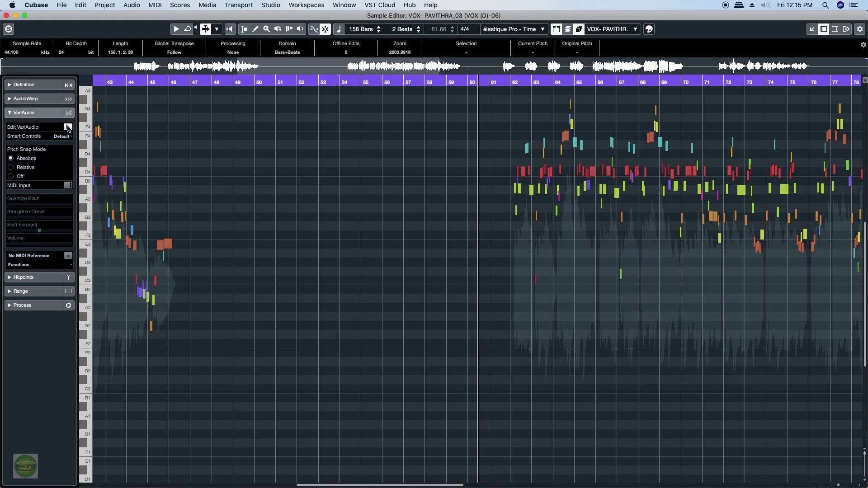
{"action": "key", "text": "space"}
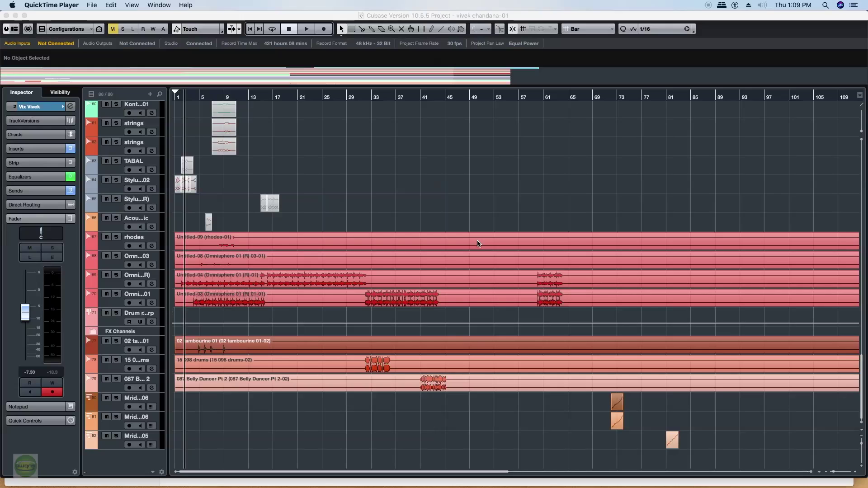
{"action": "left_click", "coordinate": [443, 190]}
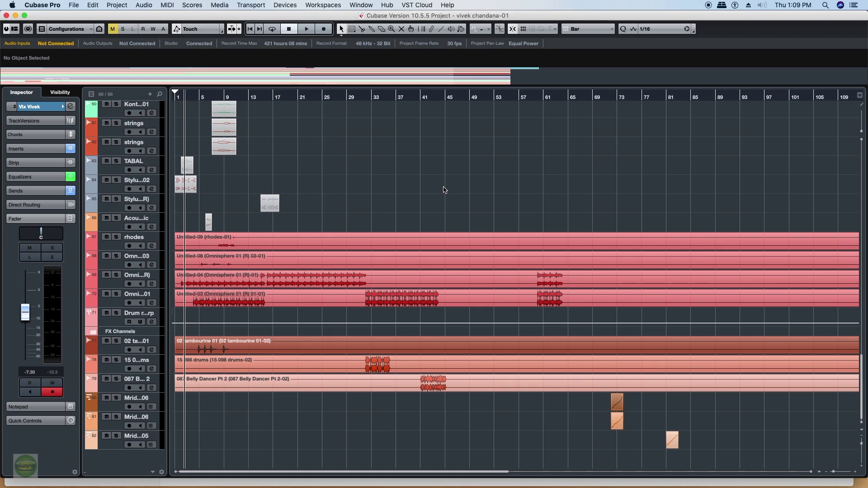
Step: Play the project, open the MixConsole, and enable Channel Overview and Notepad in its window layout
{"action": "key", "text": "space"}
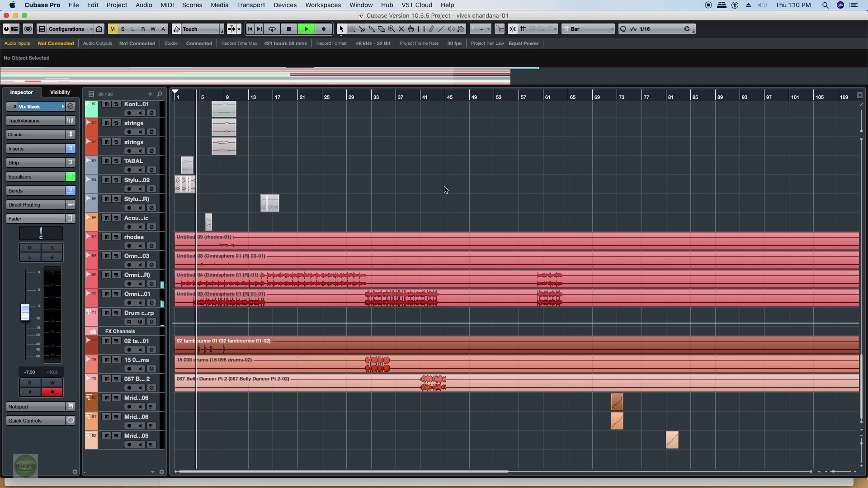
{"action": "key", "text": "F3"}
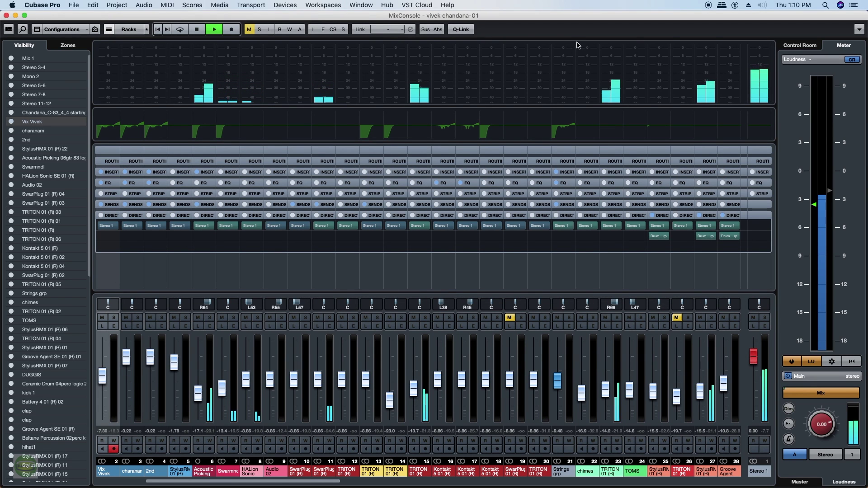
{"action": "left_click", "coordinate": [9, 30]}
{"action": "left_click", "coordinate": [78, 52]}
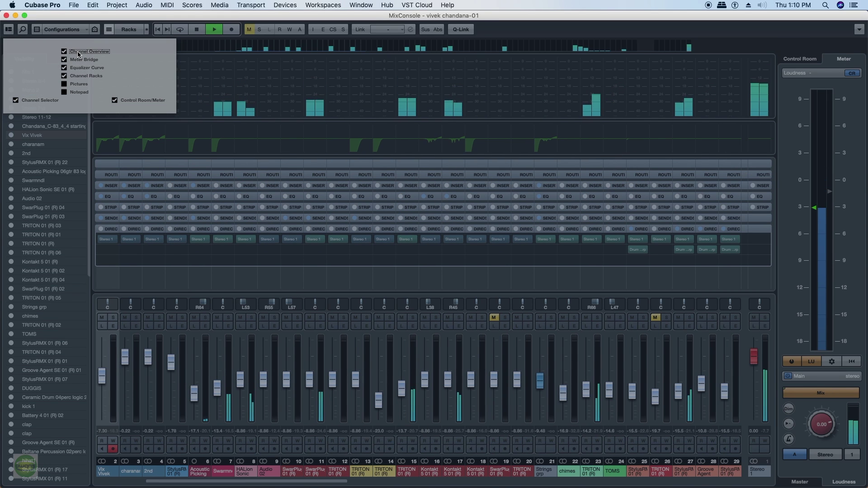
{"action": "left_click", "coordinate": [79, 92]}
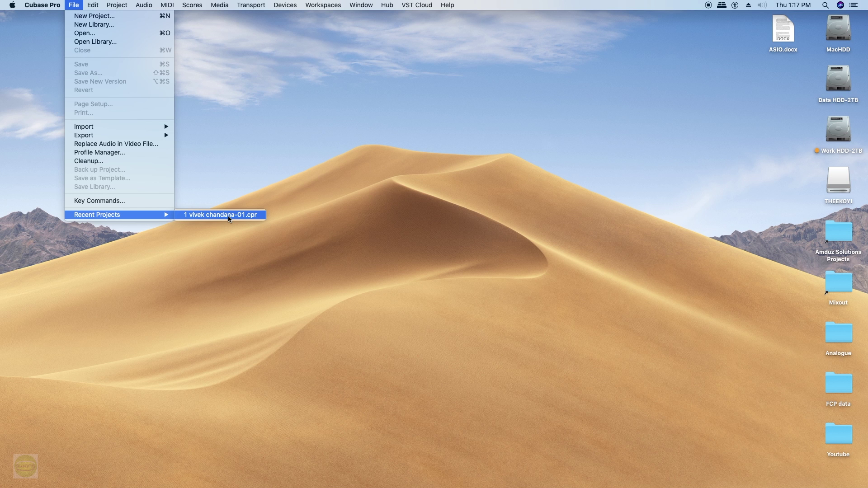
{"action": "left_click", "coordinate": [228, 215]}
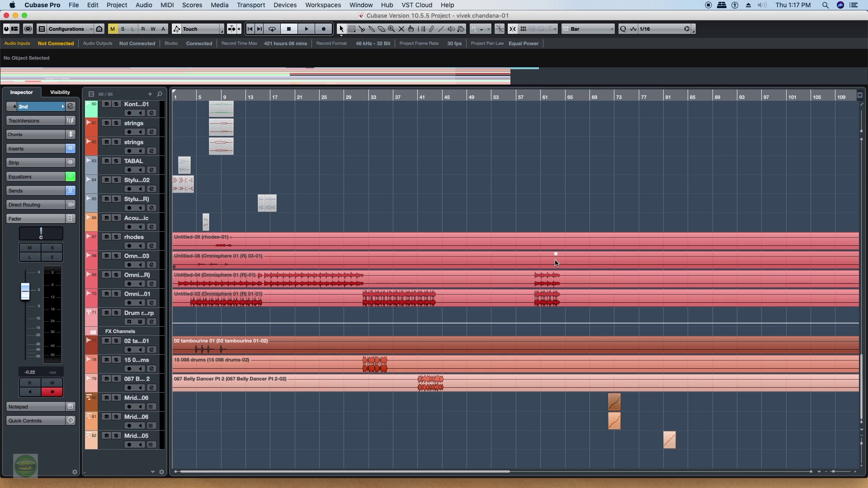
Step: Save the project with File > Save and scroll down the track list
{"action": "left_click", "coordinate": [73, 5]}
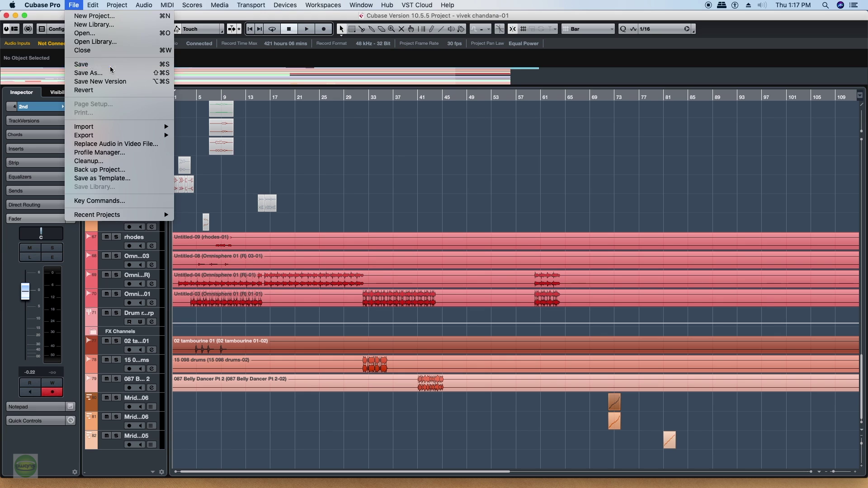
{"action": "left_click", "coordinate": [110, 69]}
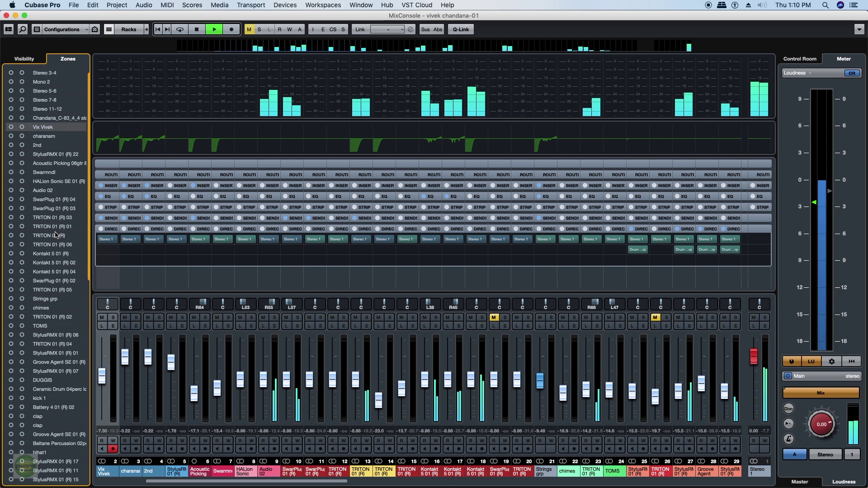
{"action": "scroll", "coordinate": [46, 231], "scroll_direction": "down", "scroll_amount": 5}
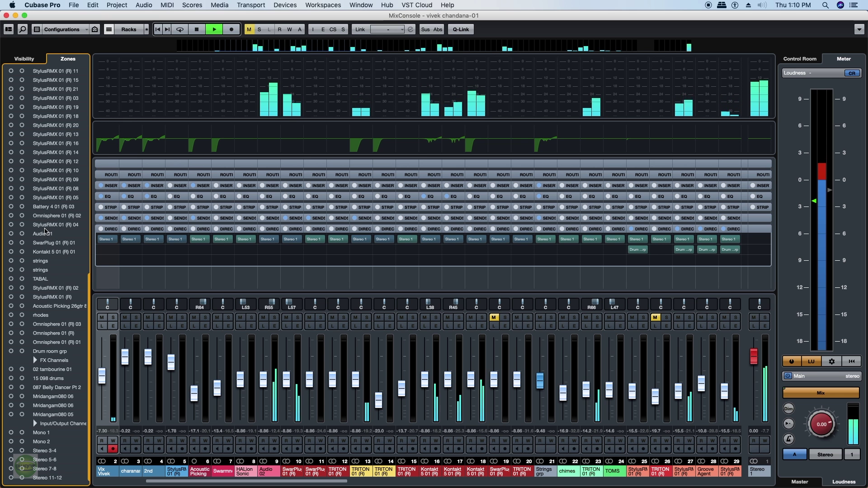
{"action": "scroll", "coordinate": [64, 276], "scroll_direction": "down", "scroll_amount": 10}
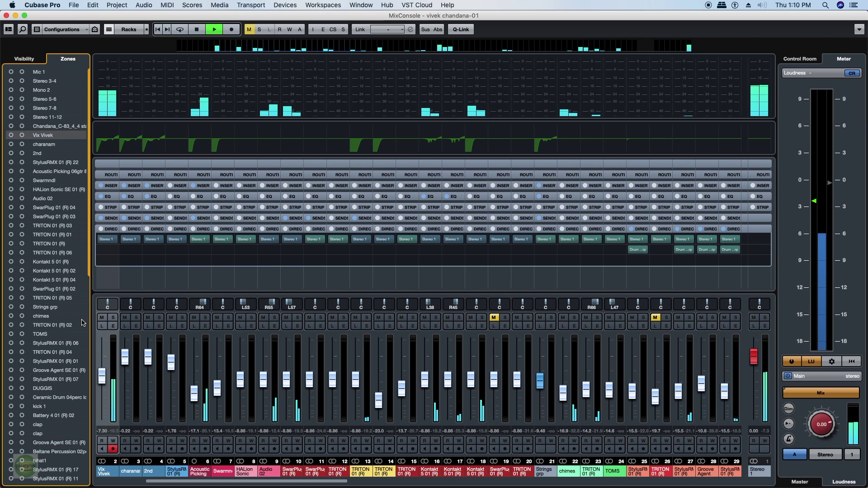
Step: Restart playback from bar 1, open the MixConsole, and add a Link 1 VCA fader
{"action": "key", "text": "F3"}
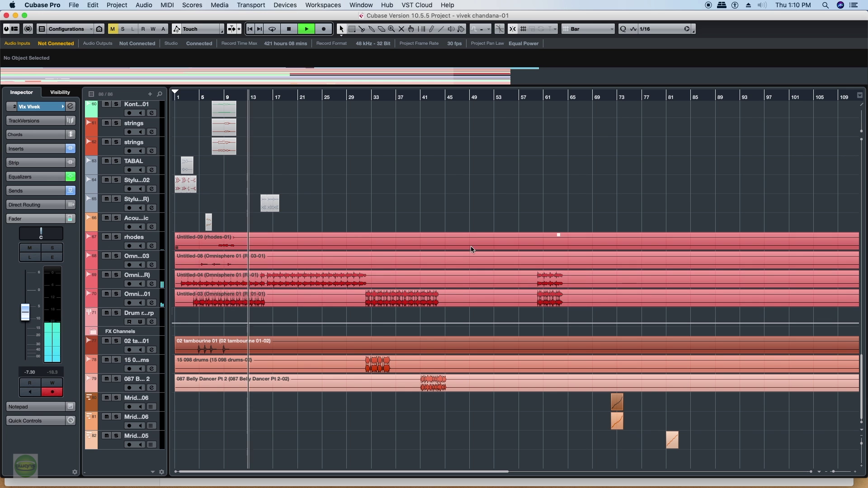
{"action": "key", "text": "space"}
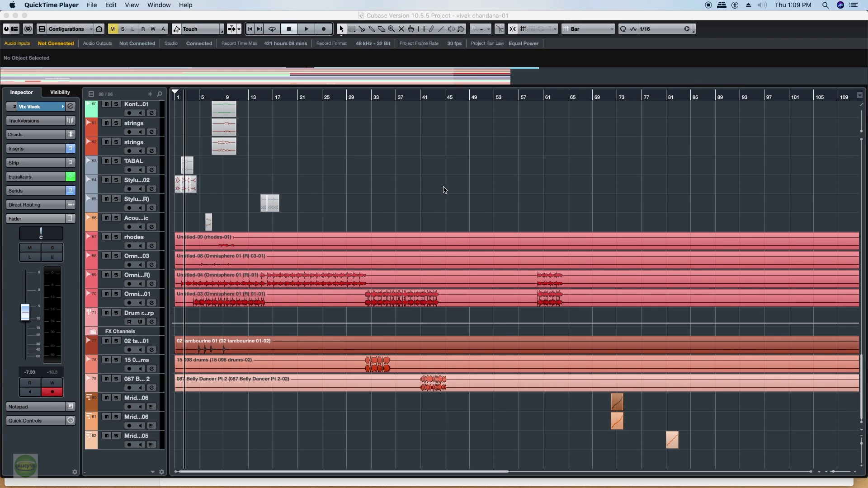
{"action": "left_click", "coordinate": [445, 190]}
{"action": "key", "text": "space"}
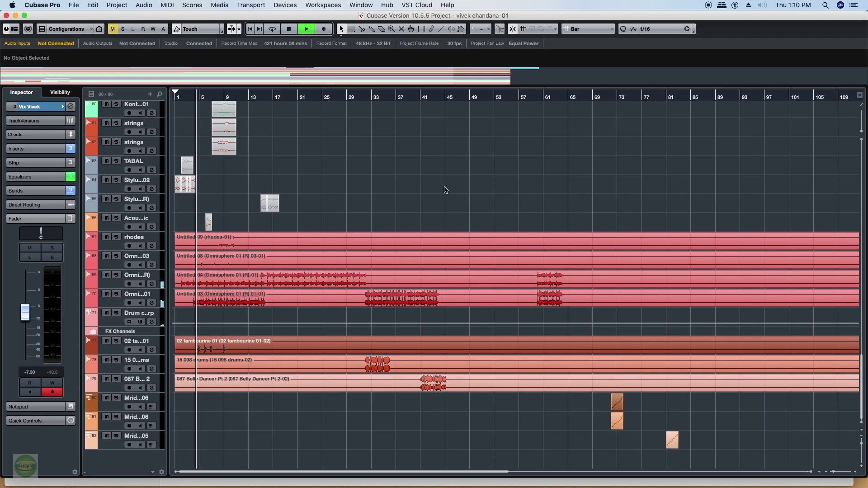
{"action": "key", "text": "F3"}
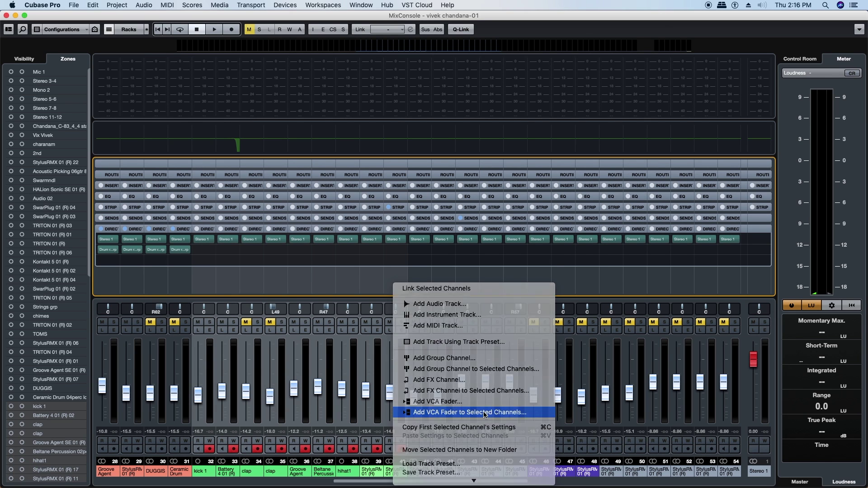
{"action": "left_click", "coordinate": [468, 467]}
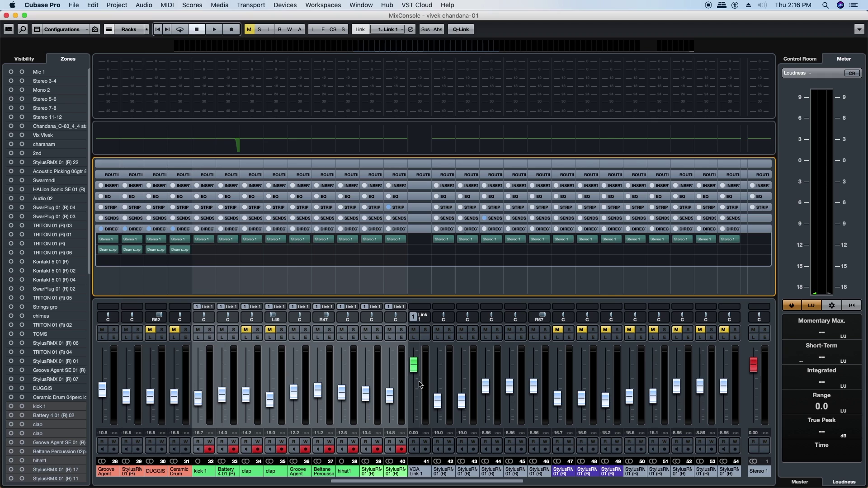
Step: Raise the Link 1 VCA fader, render the HALion part in place, and select channels 32–40
{"action": "mouse_move", "coordinate": [416, 382]}
{"action": "left_mouse_down"}
{"action": "mouse_move", "coordinate": [417, 359]}
{"action": "mouse_move", "coordinate": [417, 378]}
{"action": "left_mouse_up"}
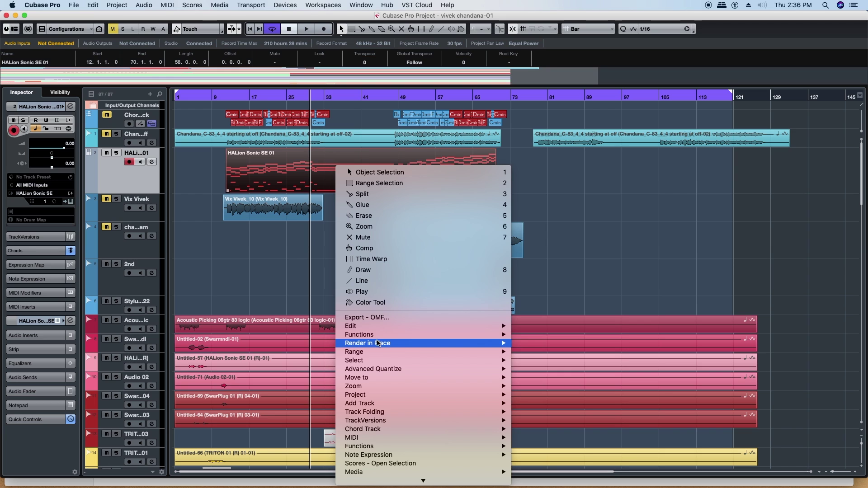
{"action": "mouse_move", "coordinate": [403, 344]}
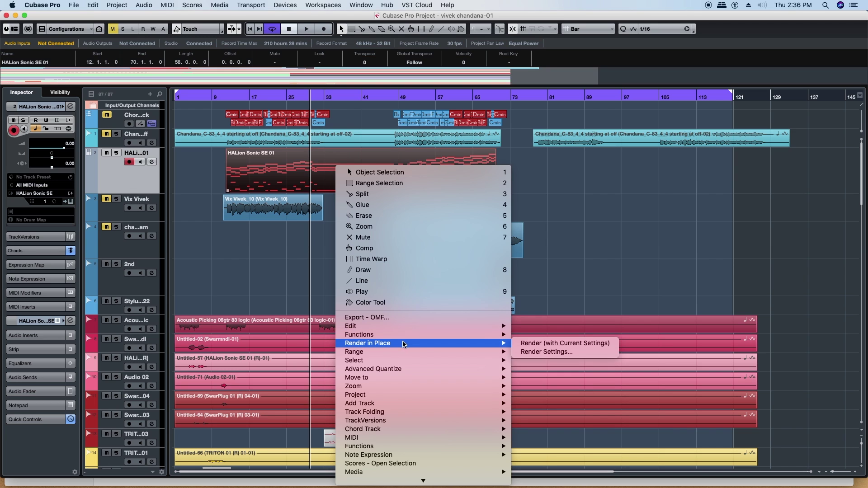
{"action": "left_click", "coordinate": [596, 345]}
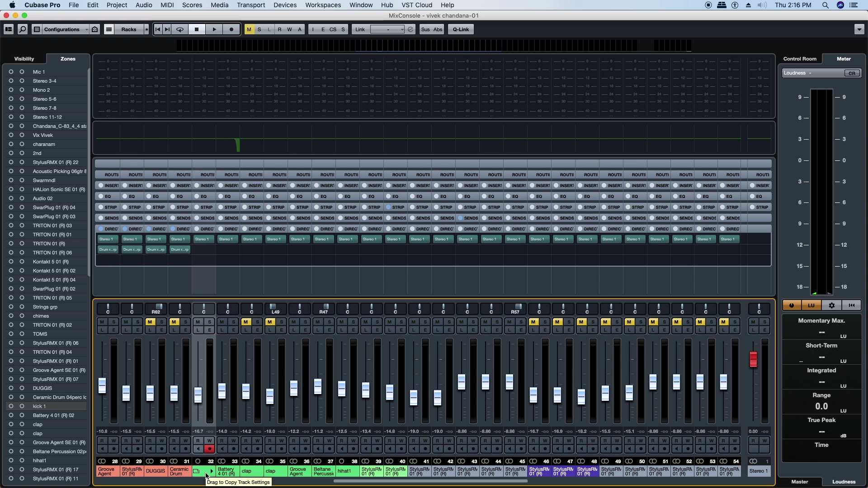
{"action": "left_click", "coordinate": [400, 473], "text": "shift"}
{"action": "right_click", "coordinate": [393, 285]}
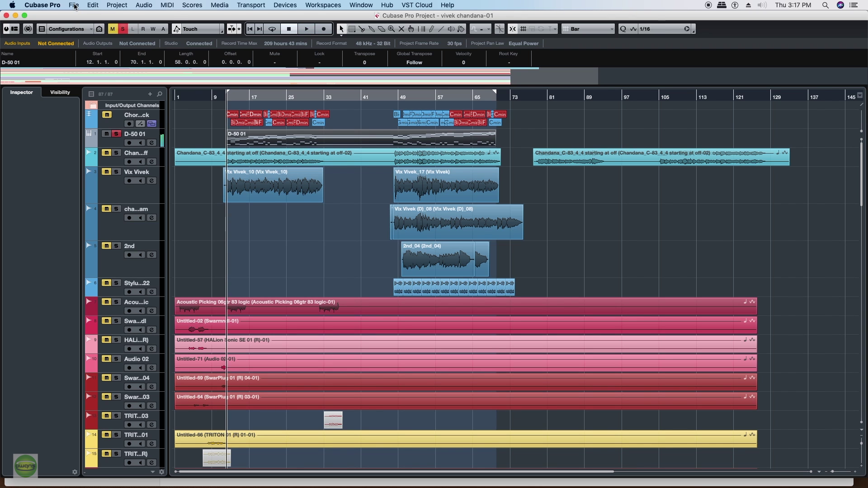
Step: Export the project as an audio mixdown via File > Export > Audio Mixdown
{"action": "left_click", "coordinate": [74, 5]}
{"action": "mouse_move", "coordinate": [163, 138]}
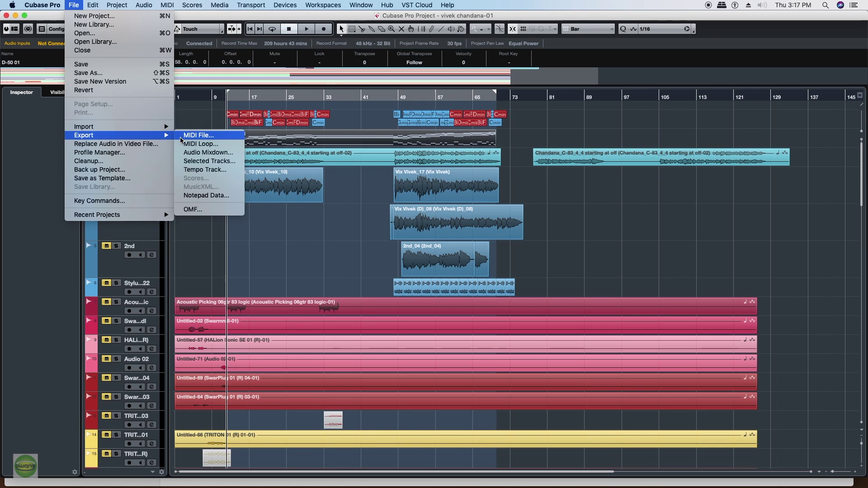
{"action": "left_click", "coordinate": [225, 157]}
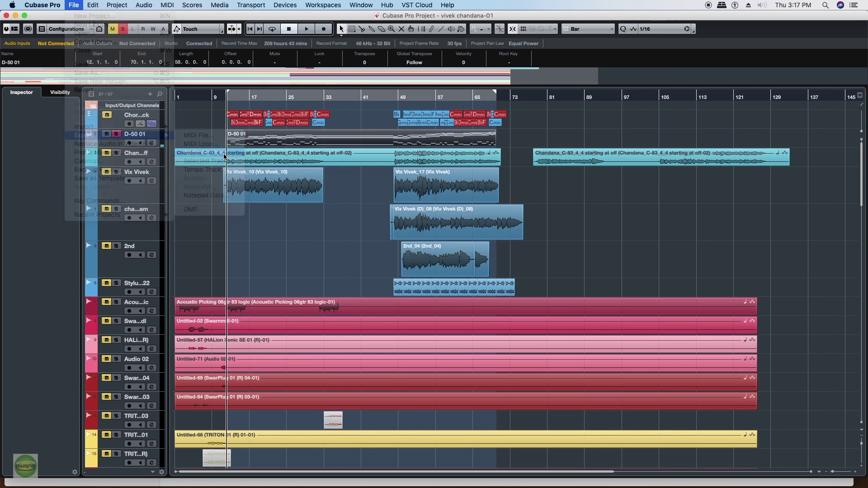
{"action": "left_click", "coordinate": [625, 380]}
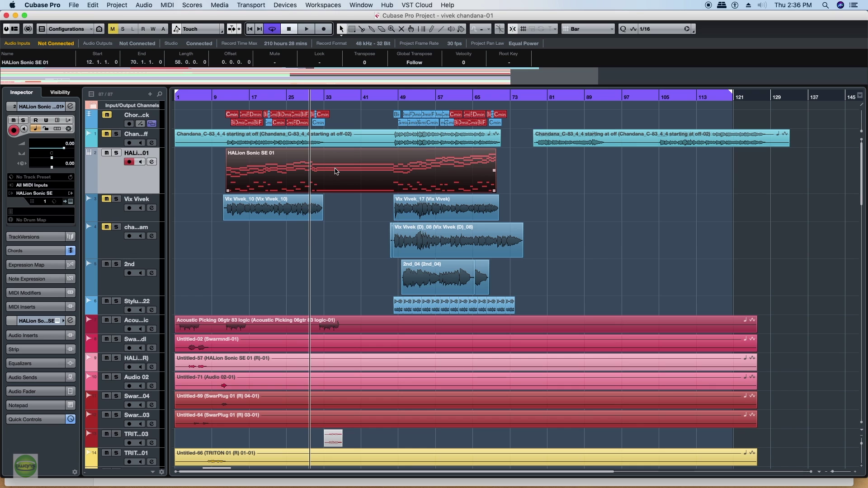
Step: Render the HALion part in place with the current settings
{"action": "right_click", "coordinate": [336, 171]}
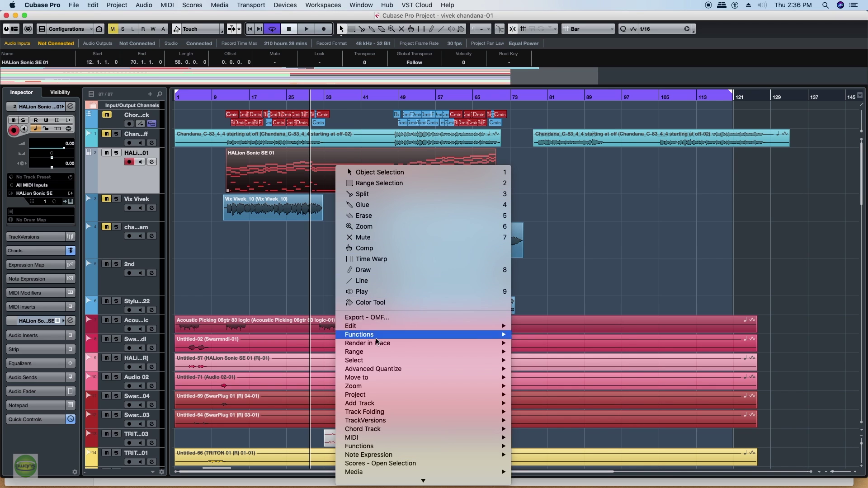
{"action": "mouse_move", "coordinate": [402, 343]}
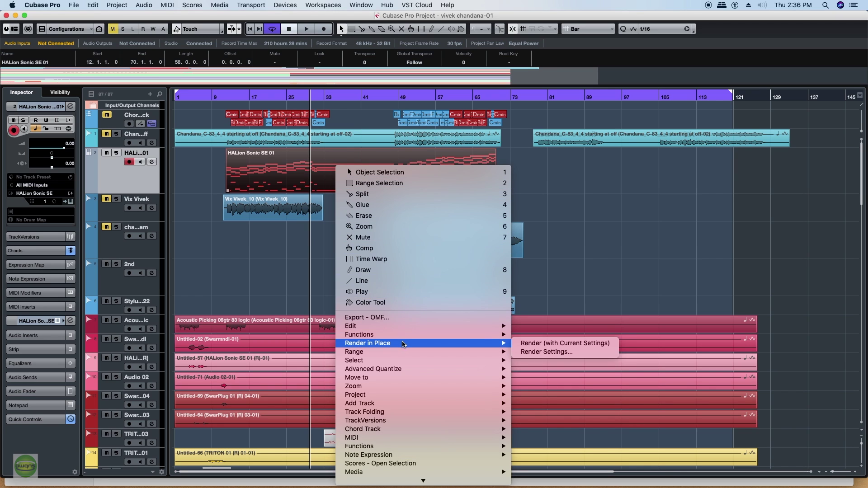
{"action": "left_click", "coordinate": [590, 343]}
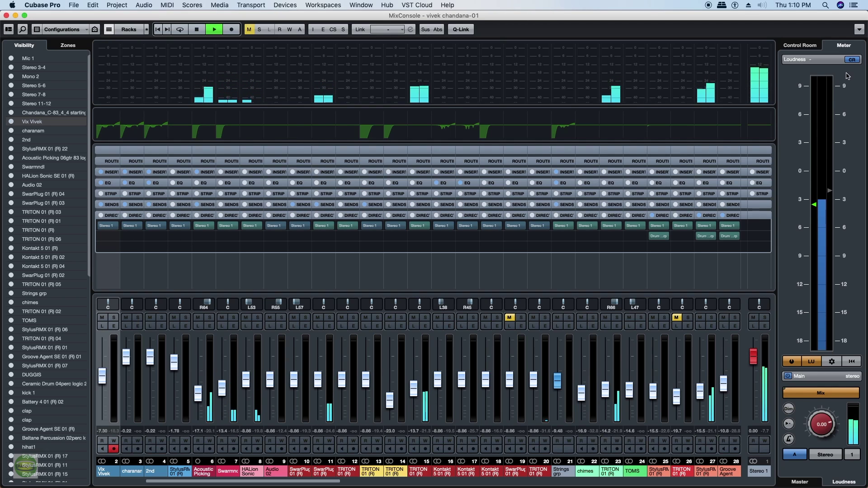
Step: Show the MixConsole's Channel Overview, then hide and restore Input Channels with the channel-type filter
{"action": "left_click", "coordinate": [8, 29]}
{"action": "left_click", "coordinate": [78, 52]}
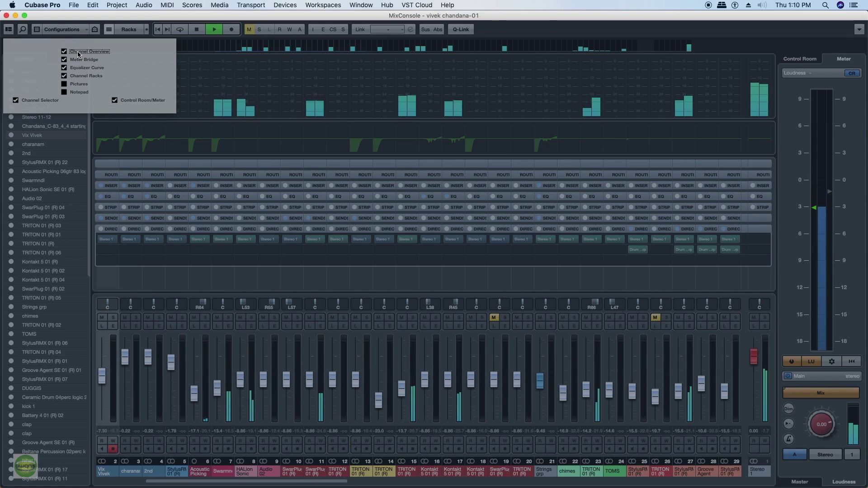
{"action": "left_click", "coordinate": [76, 91]}
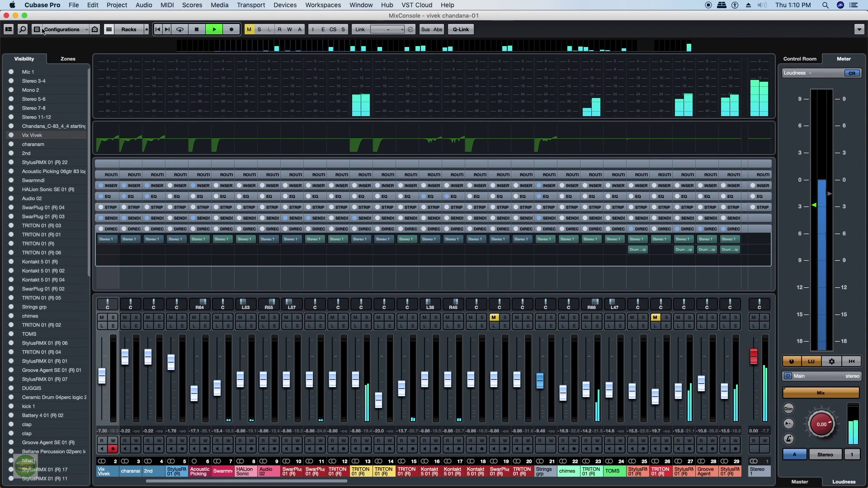
{"action": "left_click", "coordinate": [43, 30]}
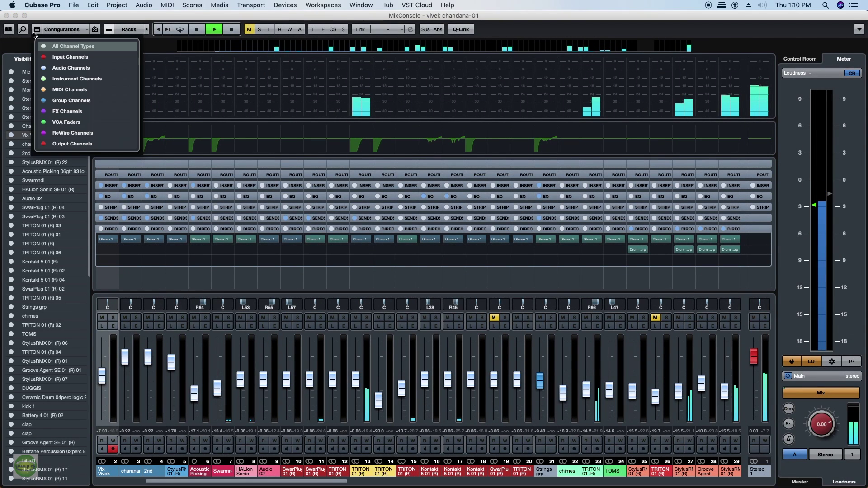
{"action": "left_click", "coordinate": [39, 58]}
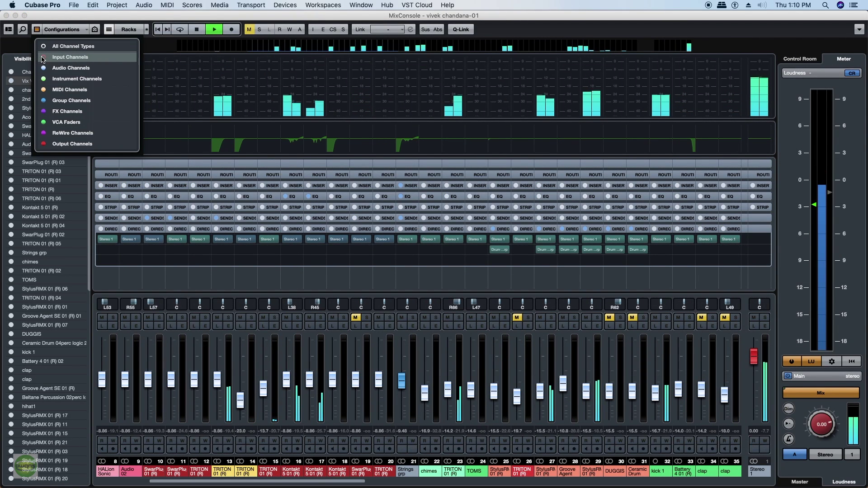
{"action": "left_click", "coordinate": [50, 58]}
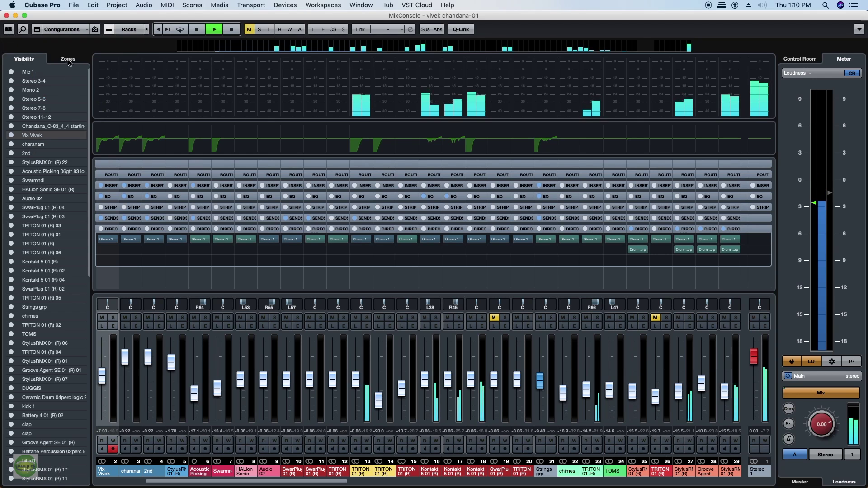
Step: Switch the channel list to Zones and turn the Channel Overview back on
{"action": "left_click", "coordinate": [68, 58]}
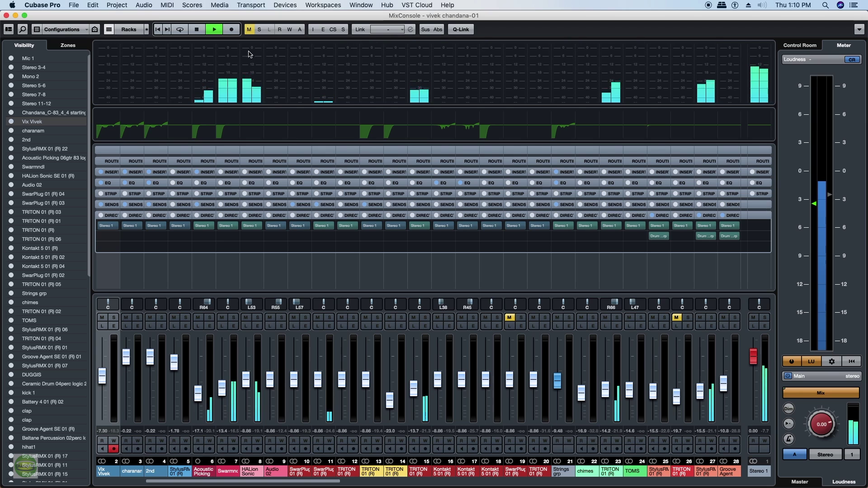
{"action": "left_click", "coordinate": [8, 30]}
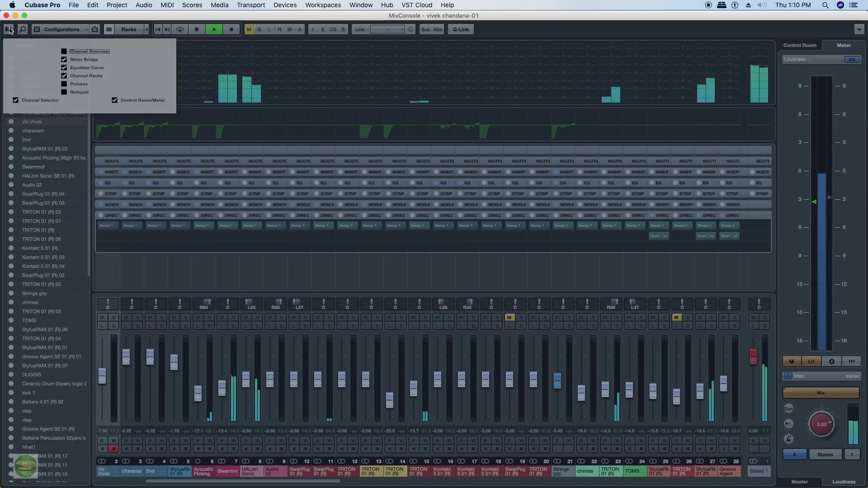
{"action": "left_click", "coordinate": [79, 53]}
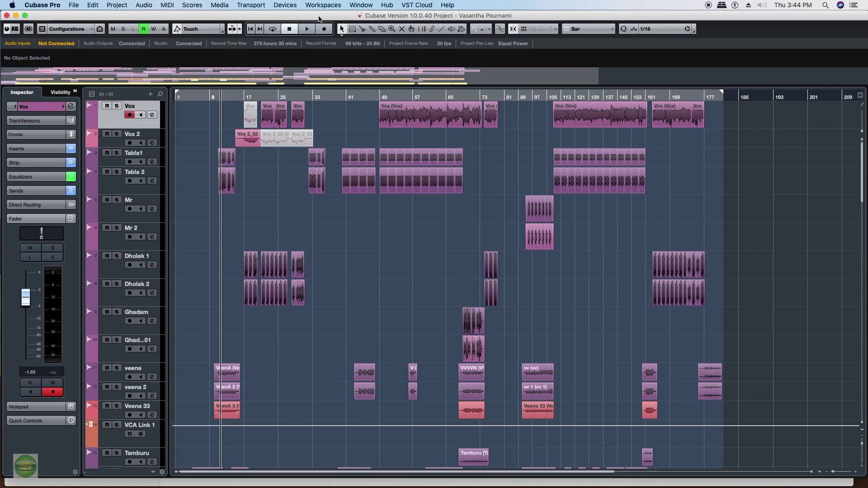
Step: Look at VST Transit in the cloud services and open Retrologue's preset browser
{"action": "left_click", "coordinate": [410, 6]}
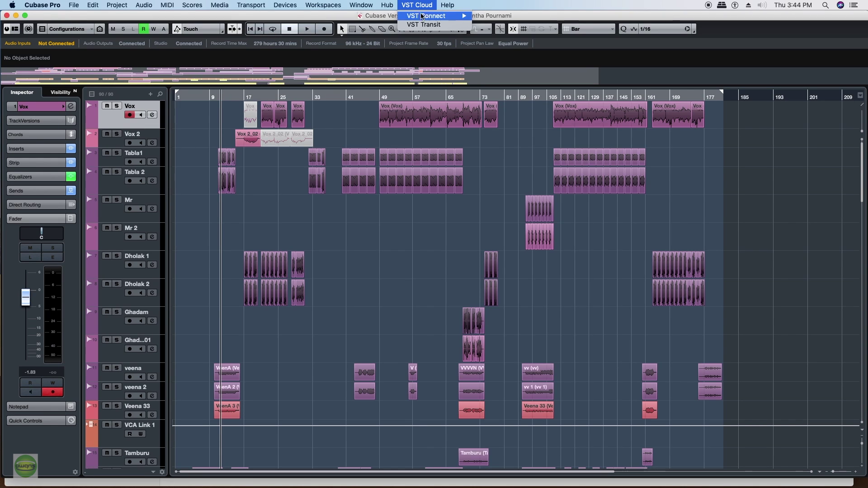
{"action": "left_click", "coordinate": [452, 24]}
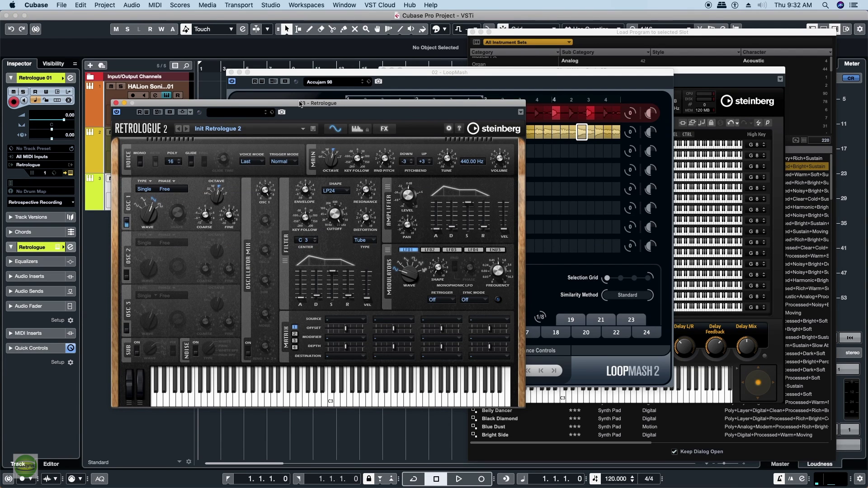
{"action": "left_click_drag", "start_coordinate": [301, 104], "coordinate": [372, 42]}
{"action": "left_click", "coordinate": [311, 50]}
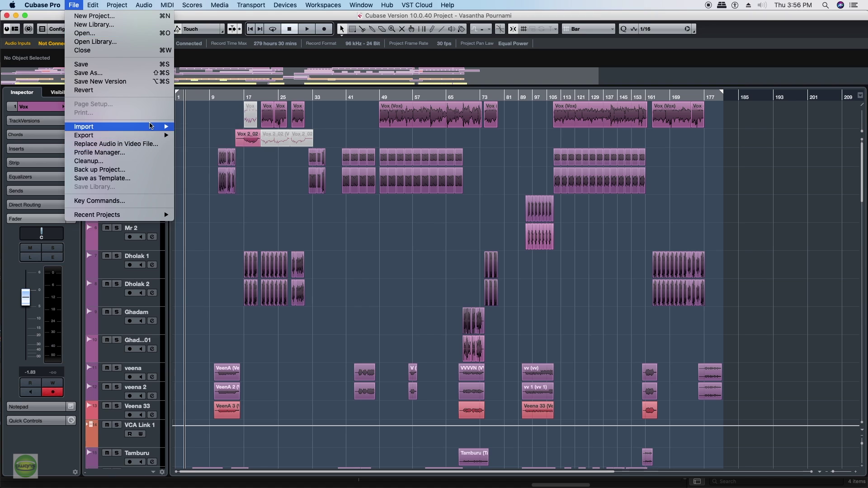
{"action": "mouse_move", "coordinate": [149, 127]}
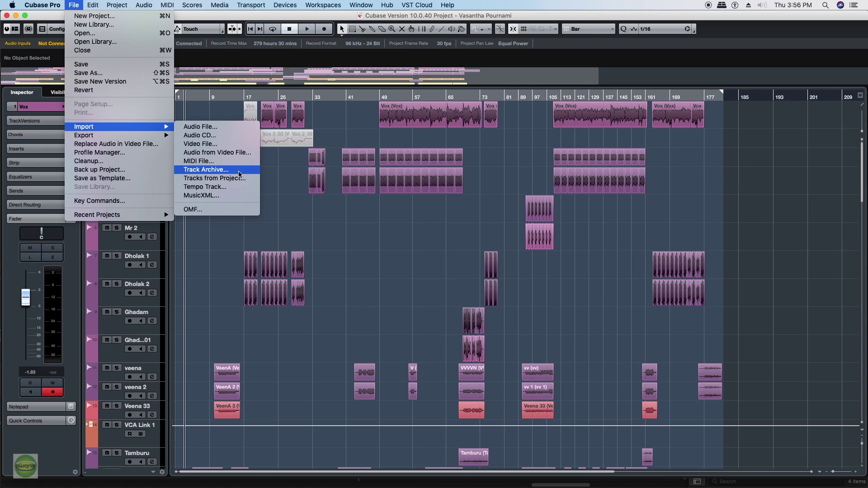
{"action": "left_click", "coordinate": [244, 181]}
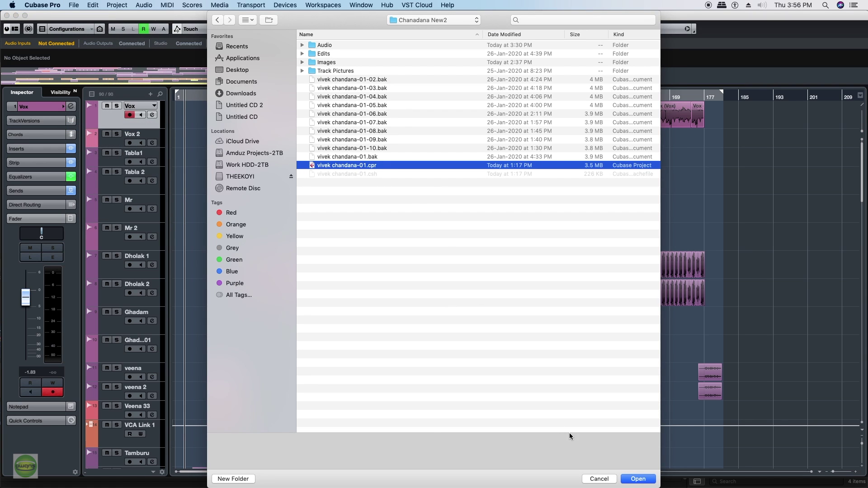
{"action": "left_click", "coordinate": [640, 479]}
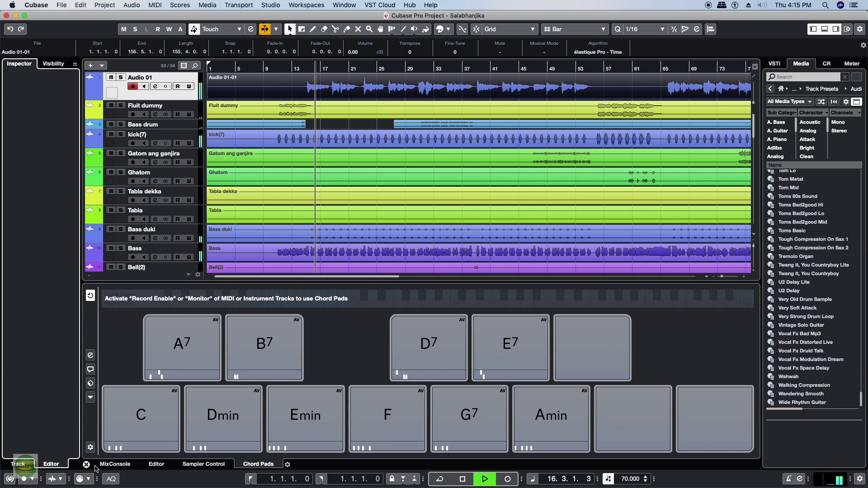
Step: Show MixConsole, Editor, Sampler Control and Chord Pads below the tracks, then the VSTi and Media panels
{"action": "left_click", "coordinate": [111, 464]}
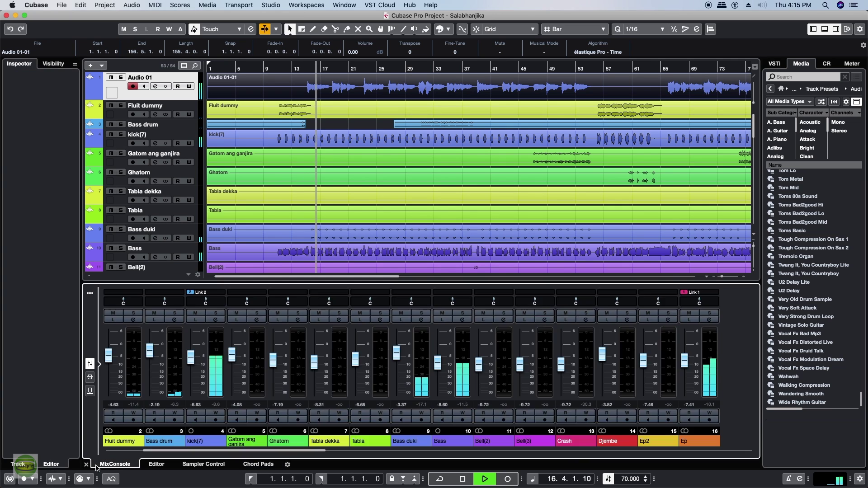
{"action": "left_click", "coordinate": [163, 466]}
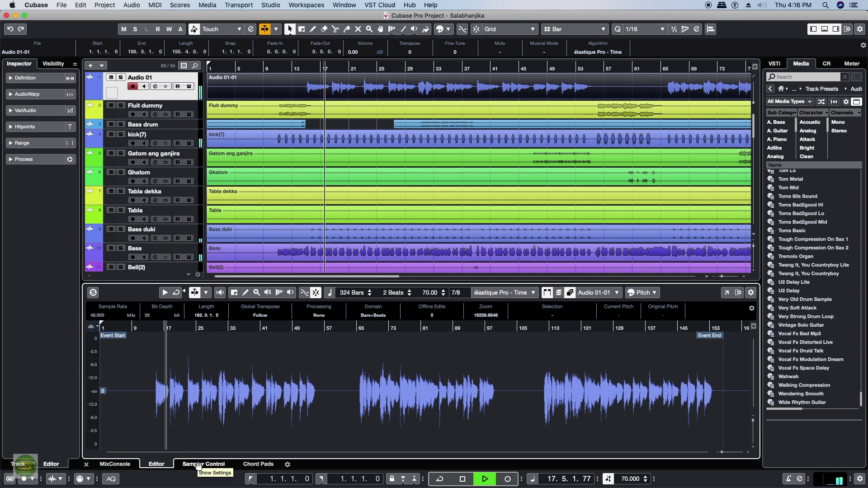
{"action": "left_click", "coordinate": [197, 466]}
{"action": "left_click", "coordinate": [256, 465]}
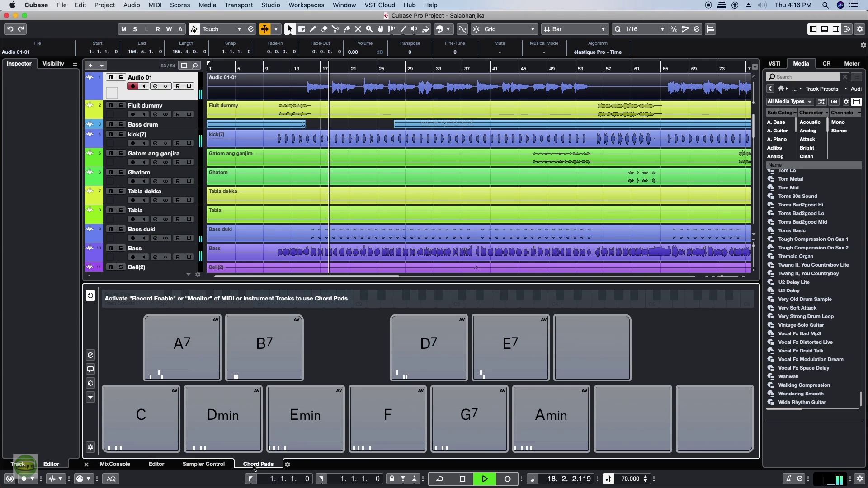
{"action": "left_click", "coordinate": [782, 66]}
{"action": "left_click", "coordinate": [801, 64]}
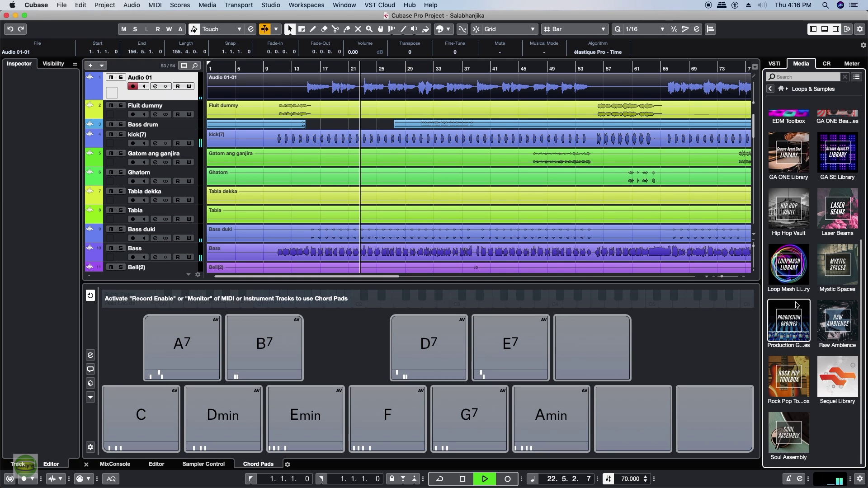
{"action": "scroll", "coordinate": [796, 306], "scroll_direction": "down", "scroll_amount": 3}
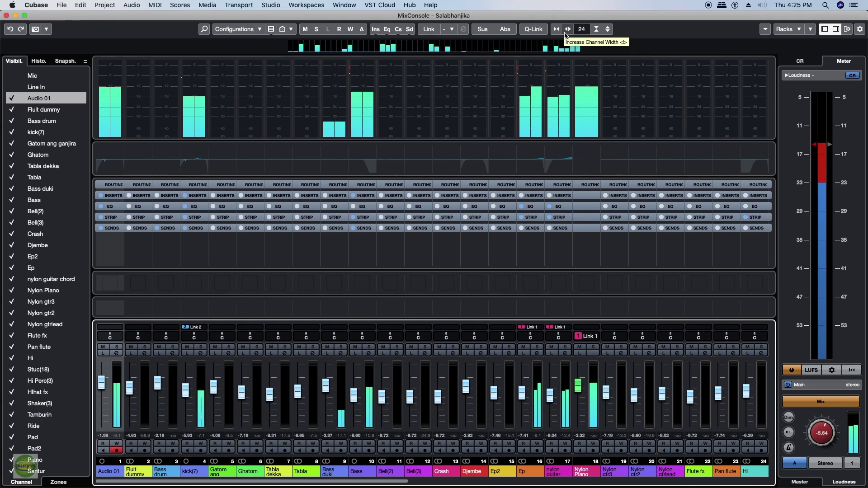
{"action": "left_click", "coordinate": [566, 32]}
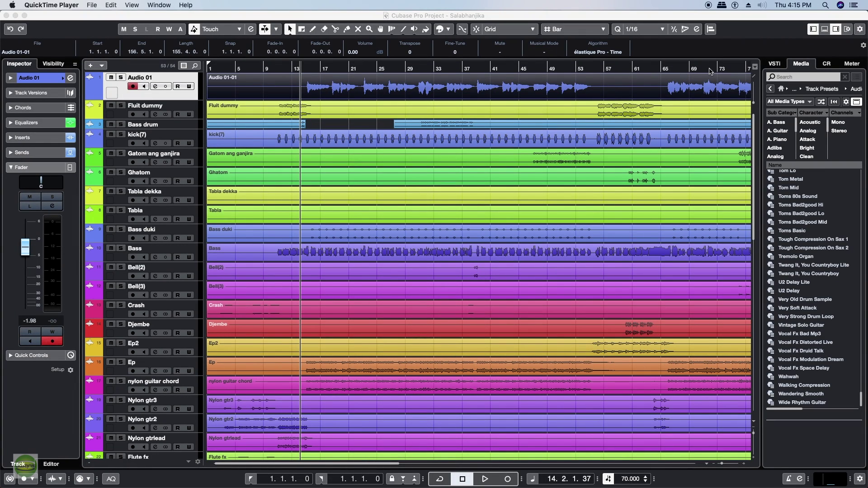
Step: Select Audio 01-01 and show its mixer, sample editor, sampler control and chord pads below the tracks
{"action": "left_click", "coordinate": [543, 119]}
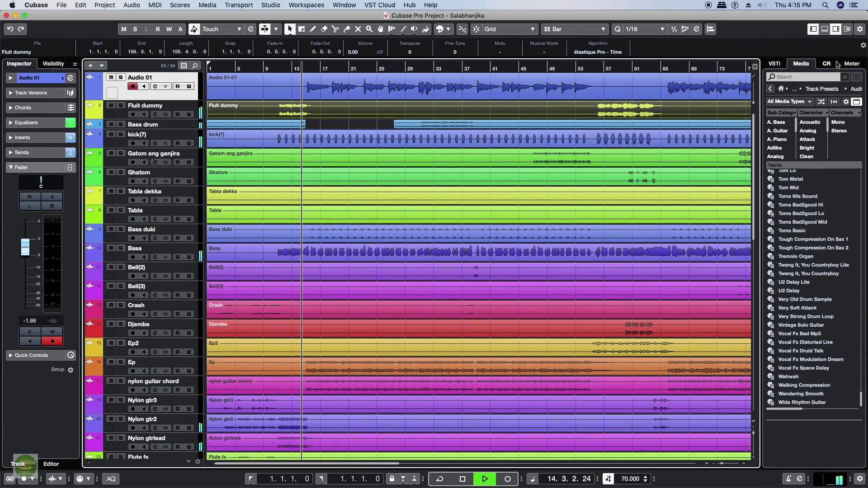
{"action": "left_click", "coordinate": [825, 29]}
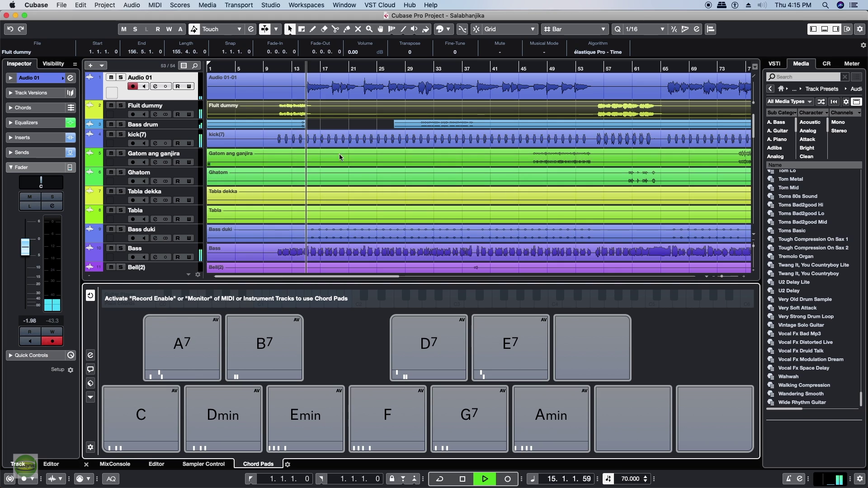
{"action": "left_click", "coordinate": [398, 86]}
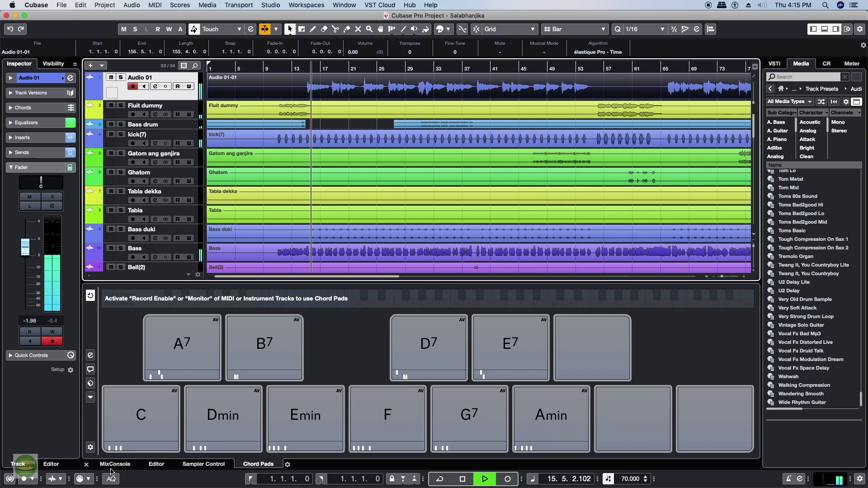
{"action": "left_click", "coordinate": [56, 467]}
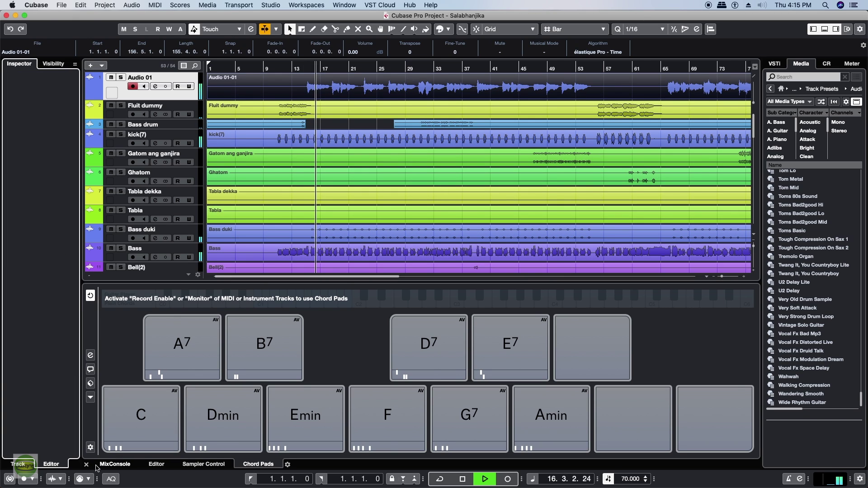
{"action": "left_click", "coordinate": [115, 465]}
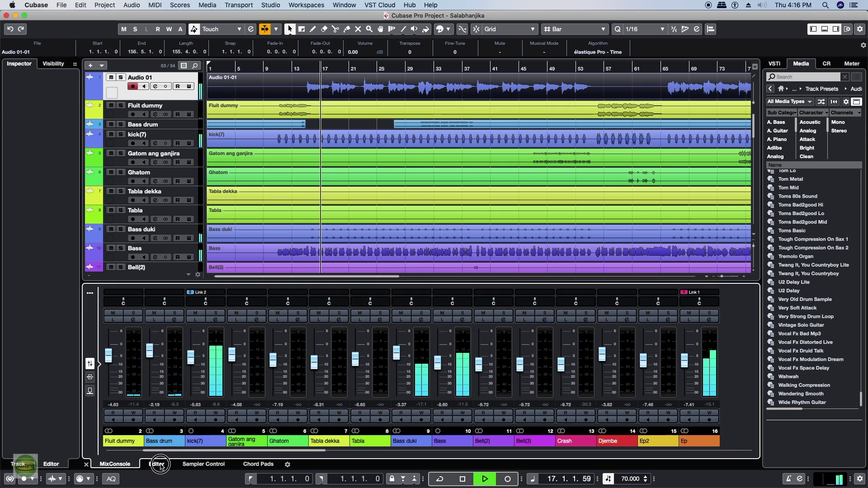
{"action": "key", "text": "Return"}
{"action": "left_click", "coordinate": [199, 464]}
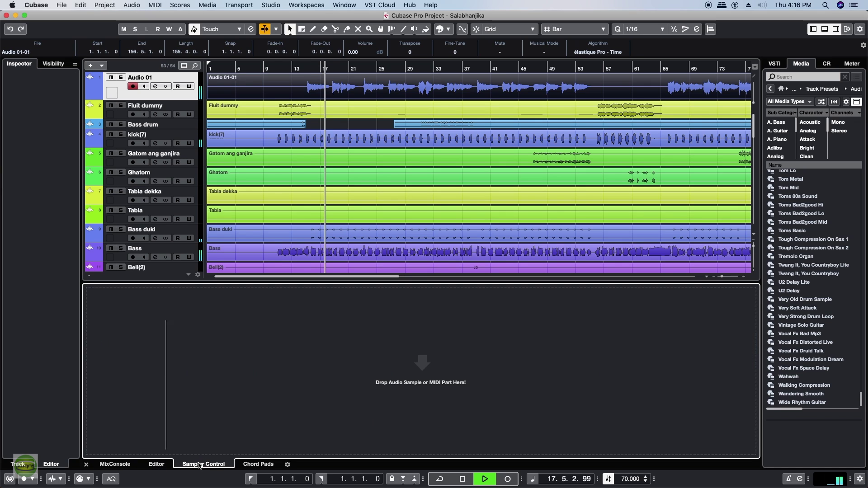
{"action": "left_click", "coordinate": [254, 466]}
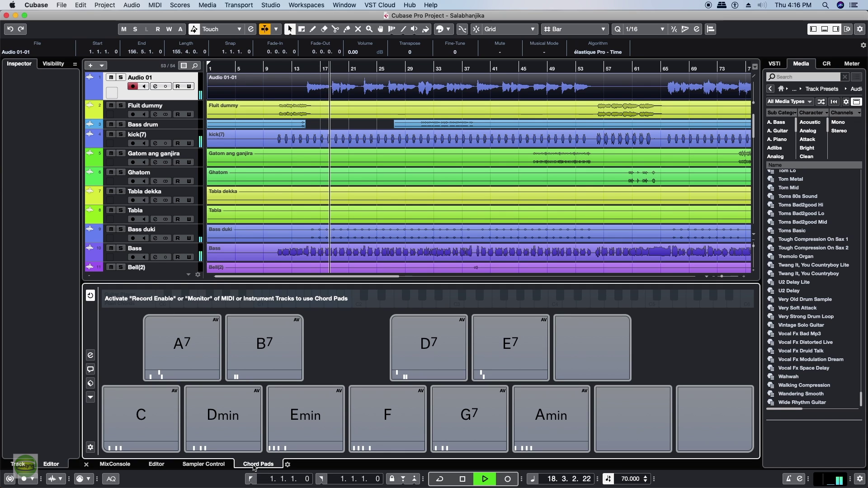
Step: Show the instrument rack, then browse the media browser's VST Instruments
{"action": "left_click", "coordinate": [777, 63]}
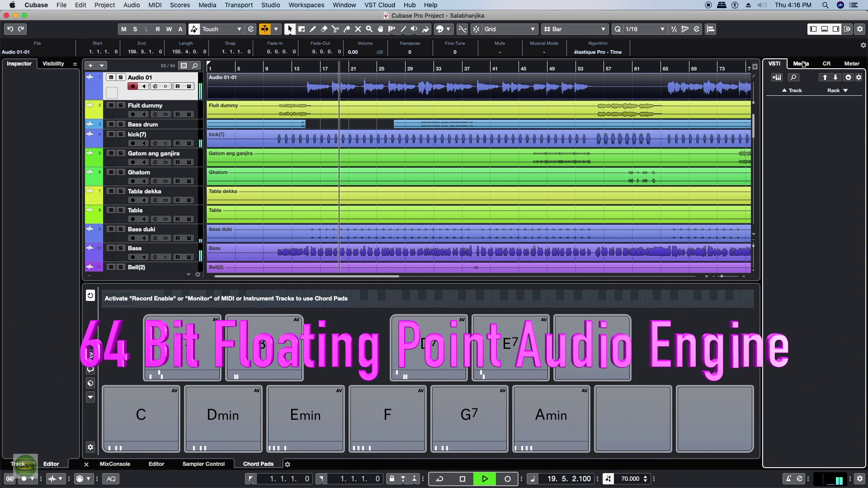
{"action": "left_click", "coordinate": [801, 63]}
{"action": "left_click", "coordinate": [784, 89]}
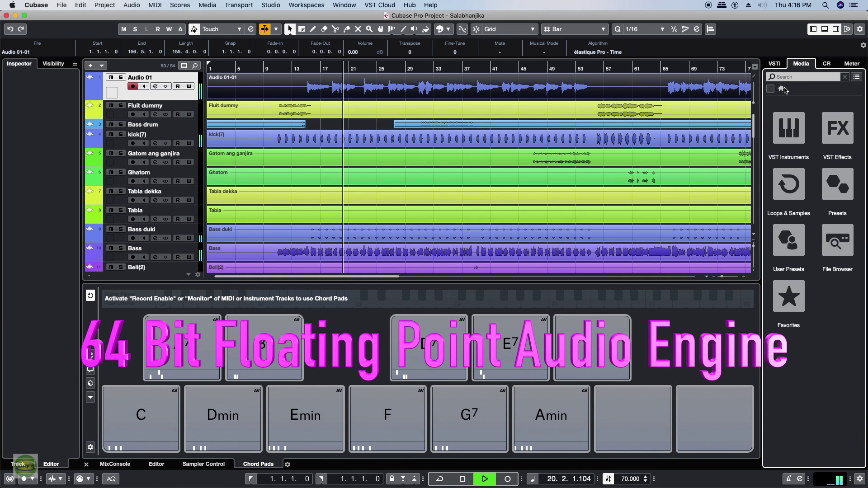
{"action": "left_click", "coordinate": [798, 133]}
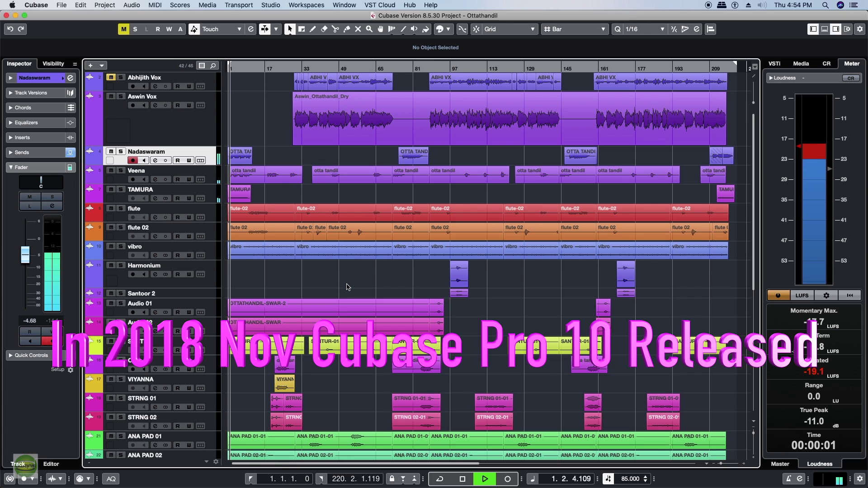
Step: Open the full MixConsole with narrower strips and toggle the AudioWarp settings
{"action": "key", "text": "F3"}
{"action": "key", "text": "g"}
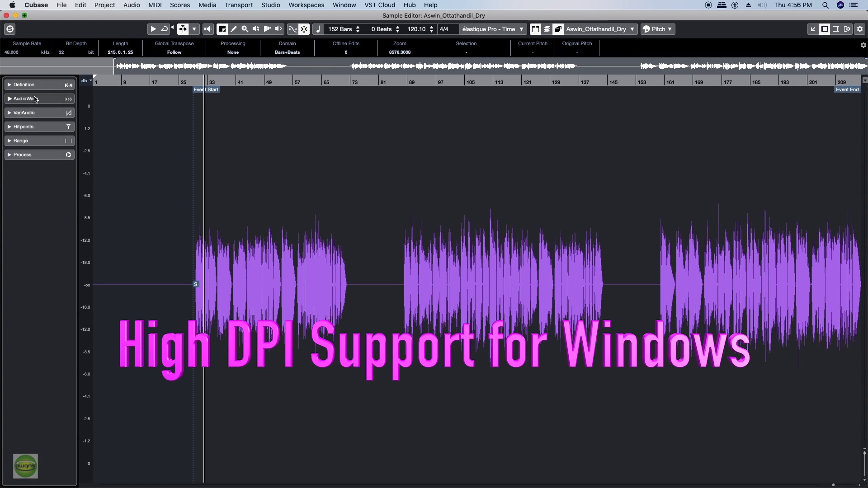
{"action": "left_click", "coordinate": [35, 100]}
{"action": "left_click", "coordinate": [35, 100]}
{"action": "left_click", "coordinate": [34, 114]}
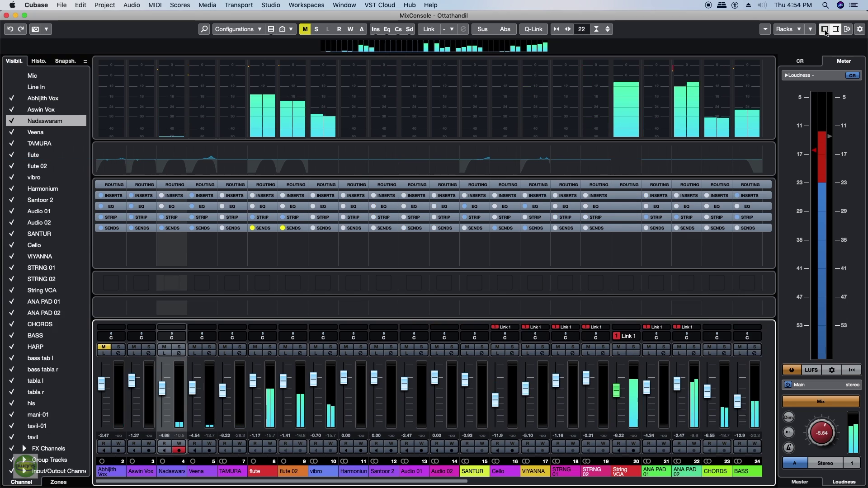
Step: Close the MixConsole, show the editor below the tracks and fit more mixer channels
{"action": "key", "text": "F3"}
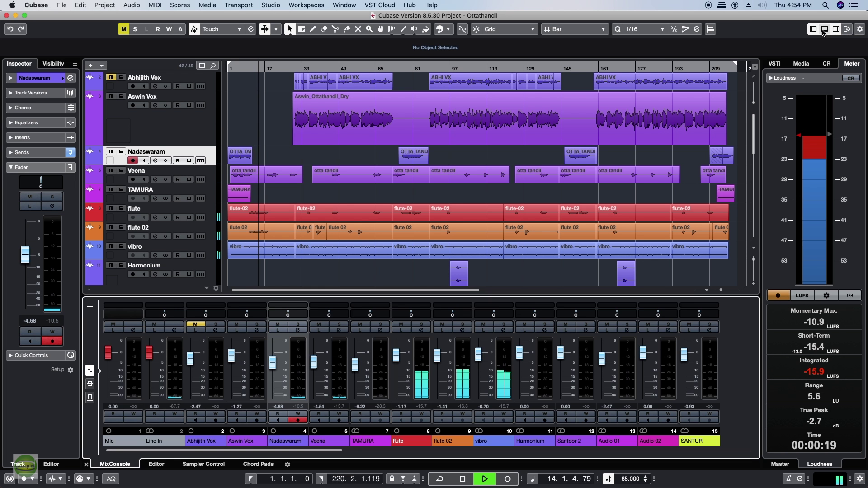
{"action": "left_click", "coordinate": [150, 462]}
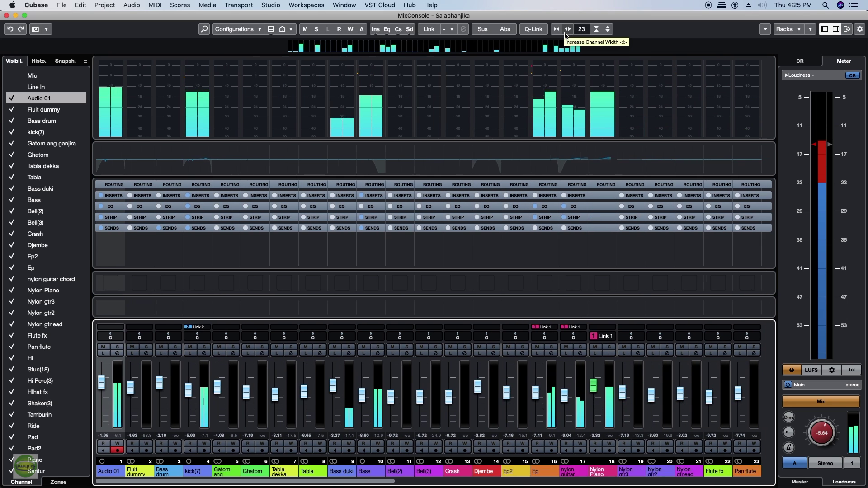
{"action": "left_click", "coordinate": [566, 31]}
{"action": "left_click", "coordinate": [566, 30]}
{"action": "left_click", "coordinate": [566, 31]}
{"action": "left_click", "coordinate": [566, 31]}
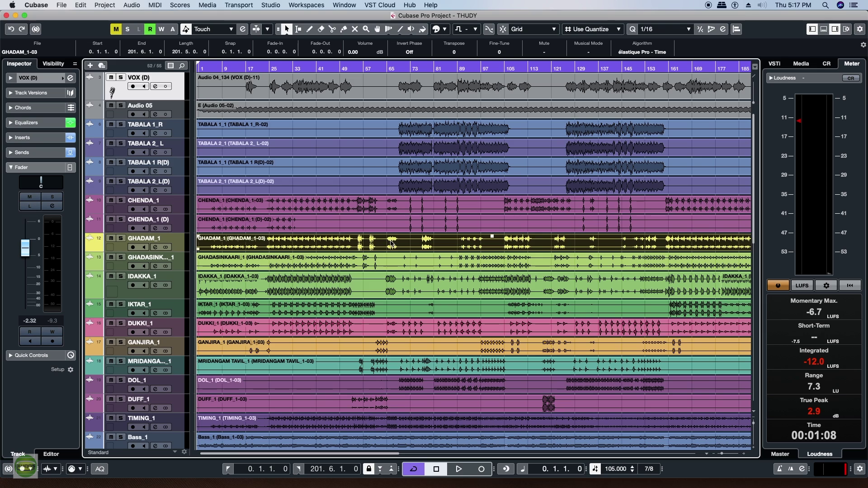
Step: Play the project, jump to around bar 68, and bring up the full MixConsole
{"action": "key", "text": "space"}
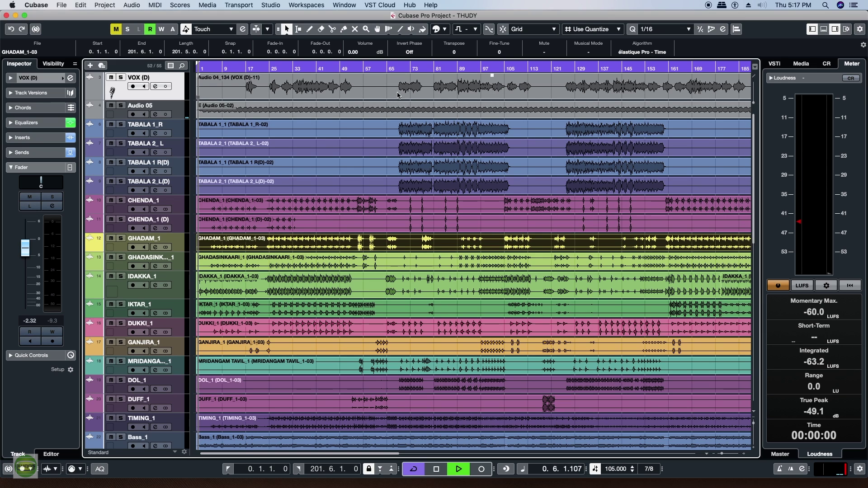
{"action": "left_click", "coordinate": [397, 68]}
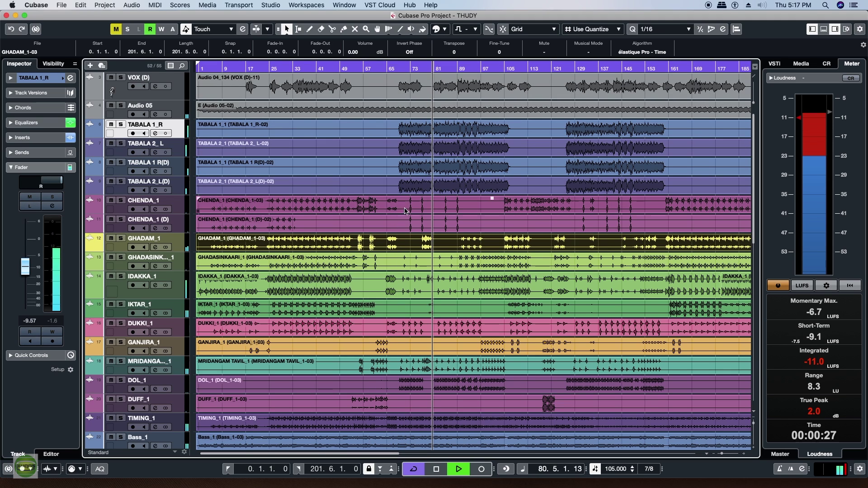
{"action": "key", "text": "F3"}
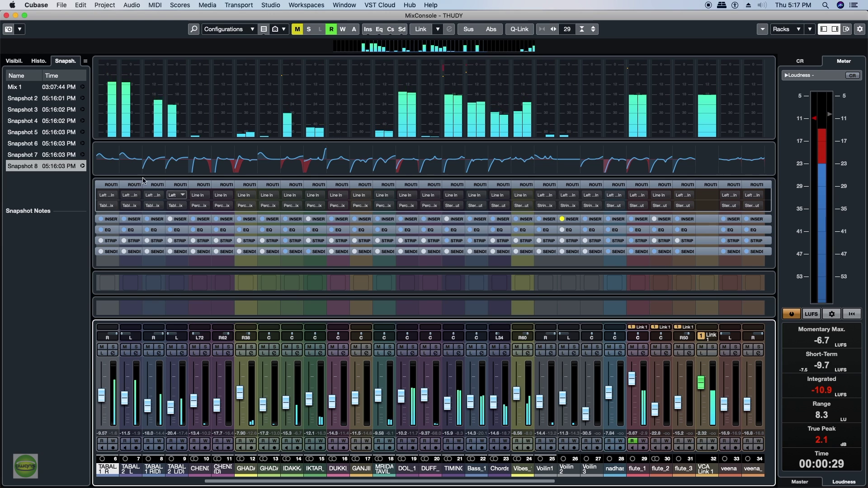
Step: Check the MixConsole's History, Visibility and Snapshots, then open TABALA 1_R's channel settings
{"action": "left_click", "coordinate": [39, 60]}
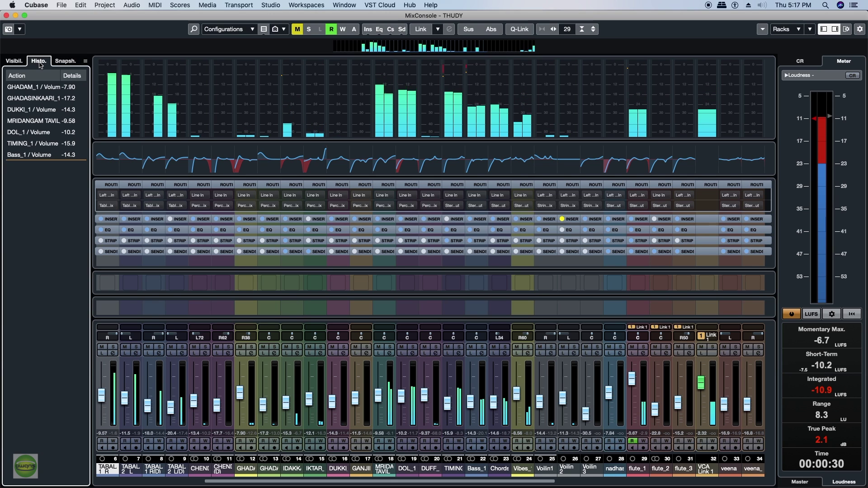
{"action": "left_click", "coordinate": [12, 62]}
{"action": "left_click", "coordinate": [65, 61]}
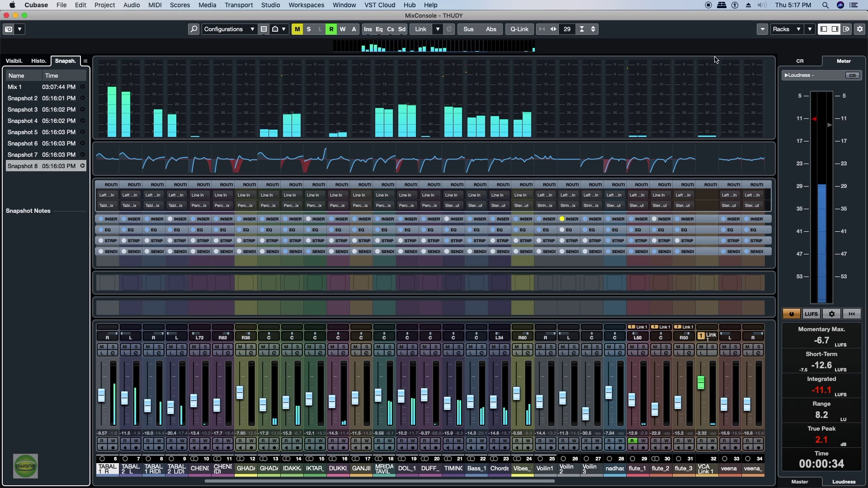
{"action": "left_click", "coordinate": [62, 5]}
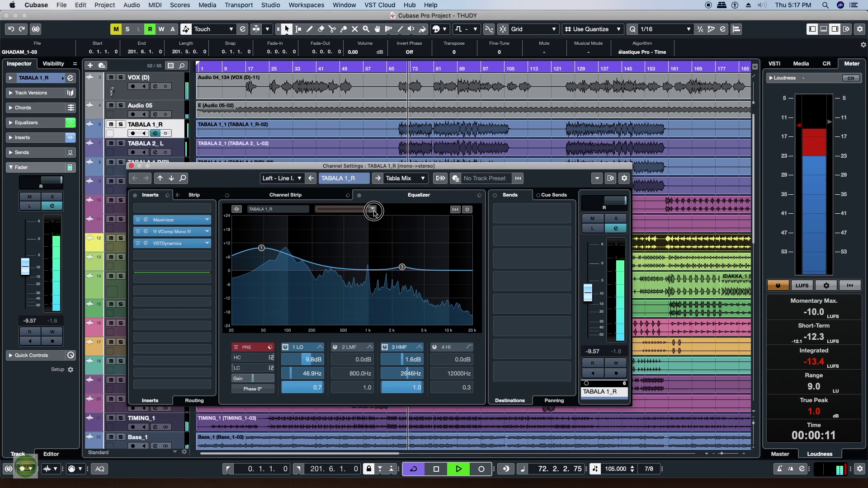
Step: Compare TABALA 1_R's EQ against Bass_1, switching between the two channels' settings
{"action": "left_click", "coordinate": [345, 209]}
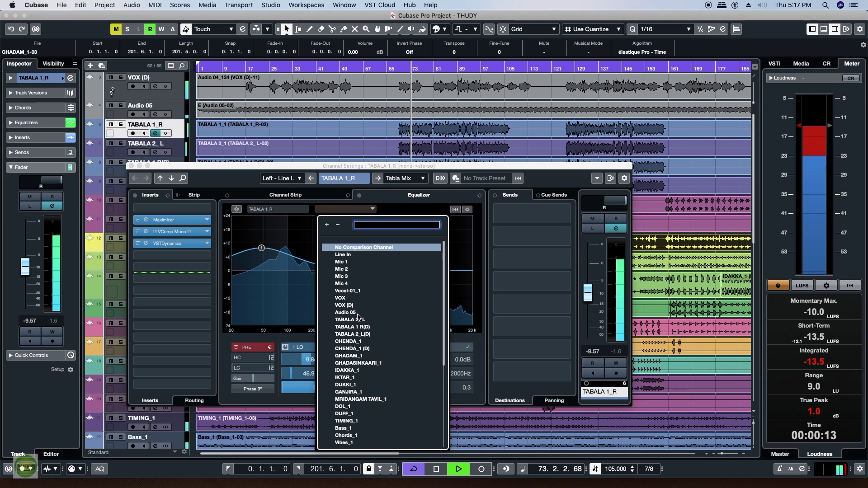
{"action": "scroll", "coordinate": [367, 385], "scroll_direction": "down", "scroll_amount": 8}
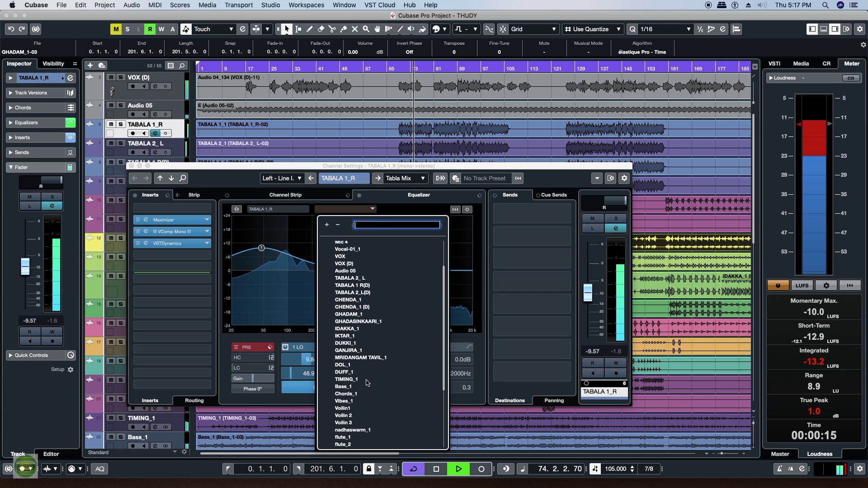
{"action": "left_click", "coordinate": [344, 286]}
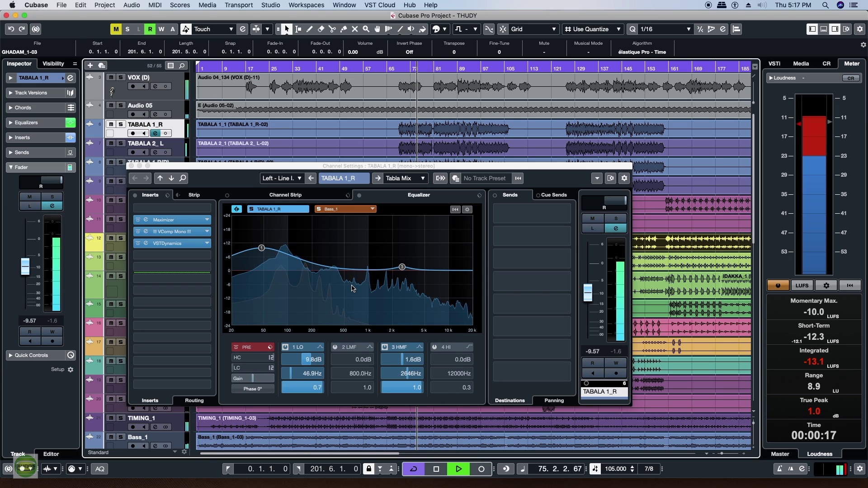
{"action": "left_click", "coordinate": [342, 210]}
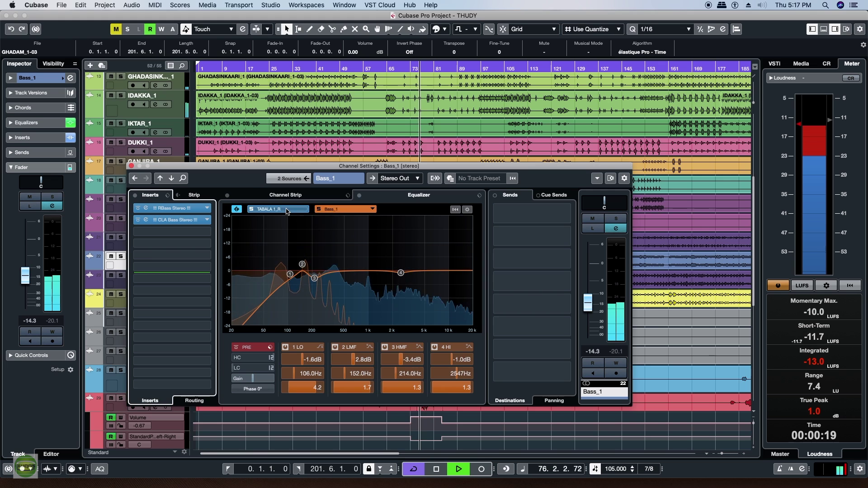
{"action": "left_click", "coordinate": [342, 209]}
{"action": "left_click", "coordinate": [342, 210]}
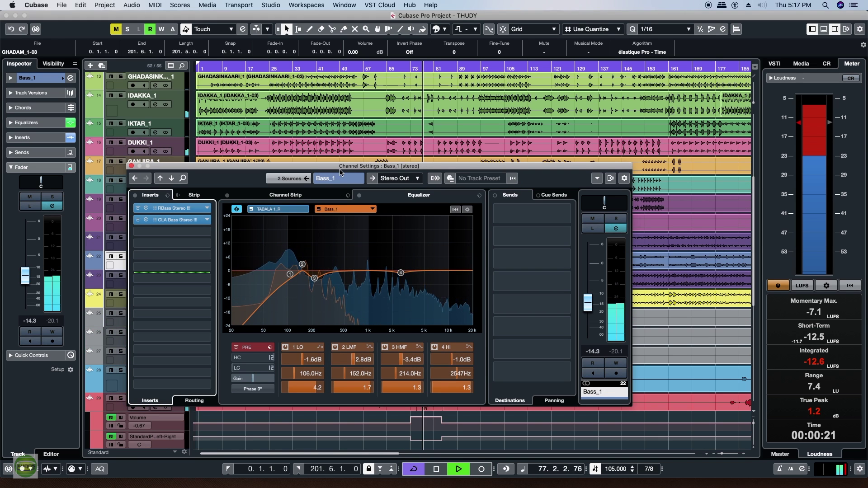
{"action": "left_click_drag", "start_coordinate": [360, 166], "coordinate": [438, 71]}
{"action": "left_click", "coordinate": [374, 115]}
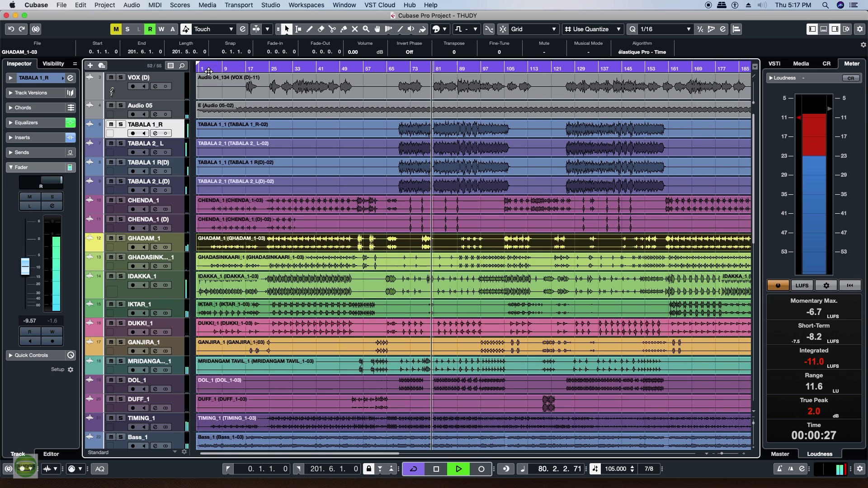
Step: Close the channel settings, select the DUKKI_1 track and start playback
{"action": "key", "text": "space"}
{"action": "left_click", "coordinate": [179, 333]}
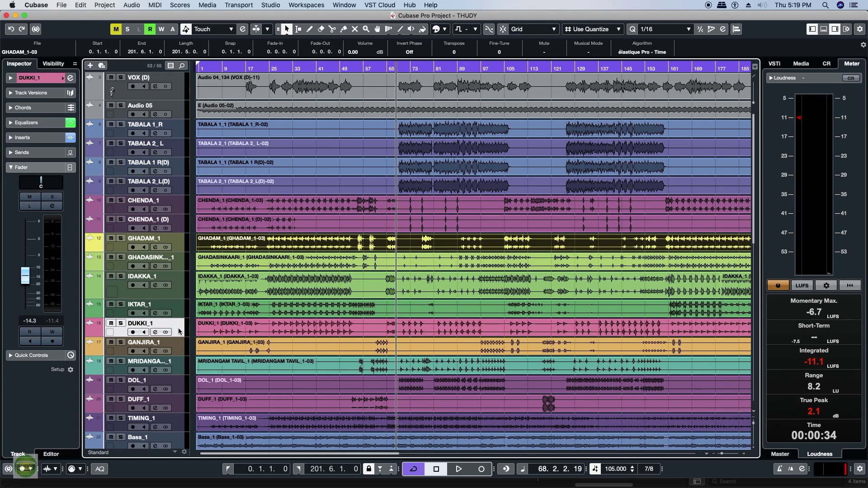
{"action": "key", "text": "F3"}
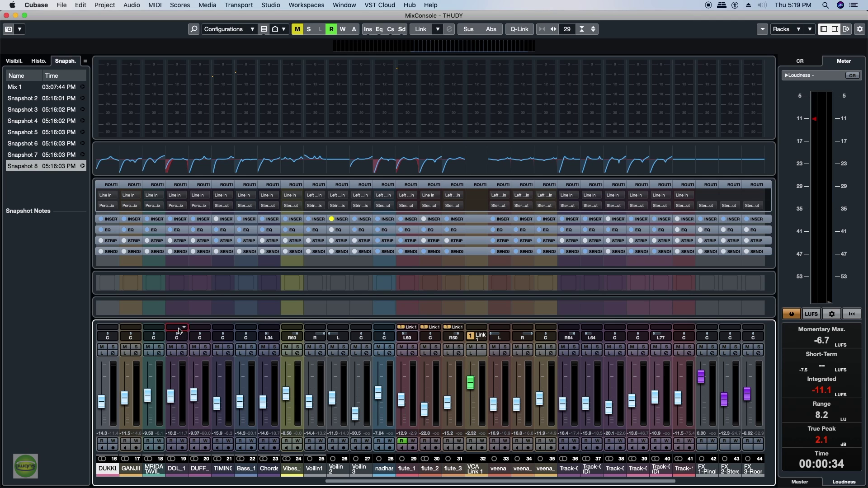
{"action": "key", "text": "F3"}
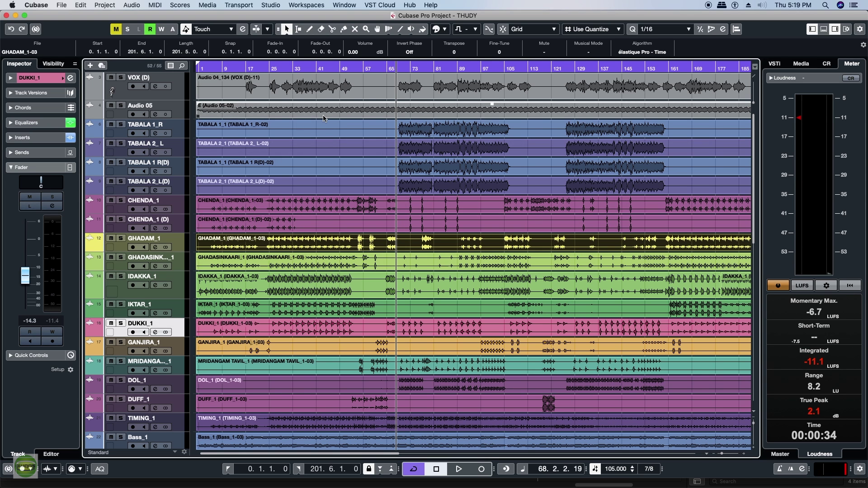
{"action": "scroll", "coordinate": [90, 400], "scroll_direction": "down", "scroll_amount": 15}
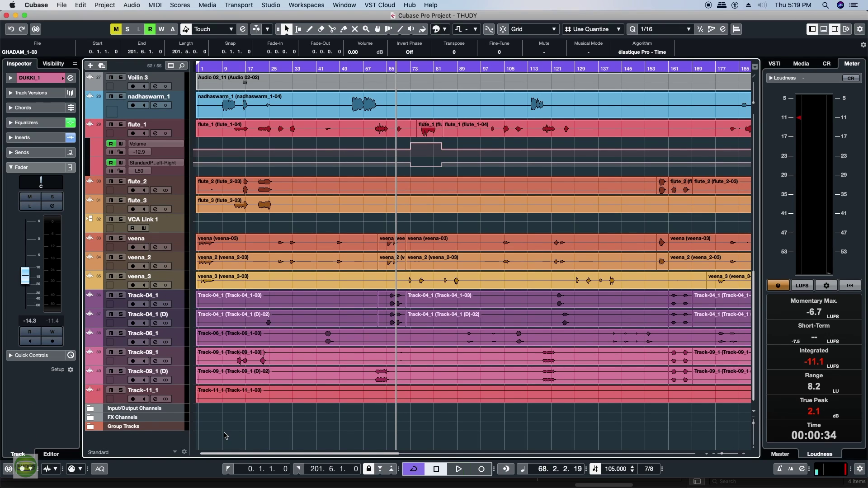
{"action": "key", "text": "space"}
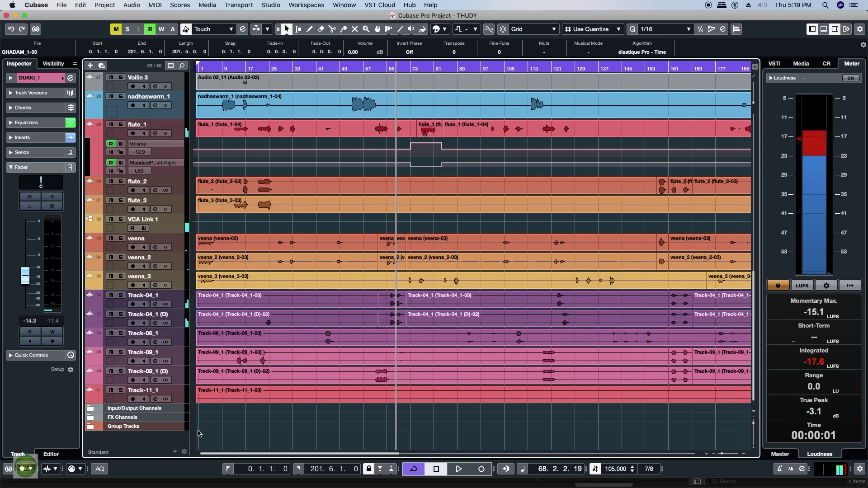
Step: Add a new MIDI track named gfg
{"action": "right_click", "coordinate": [134, 444]}
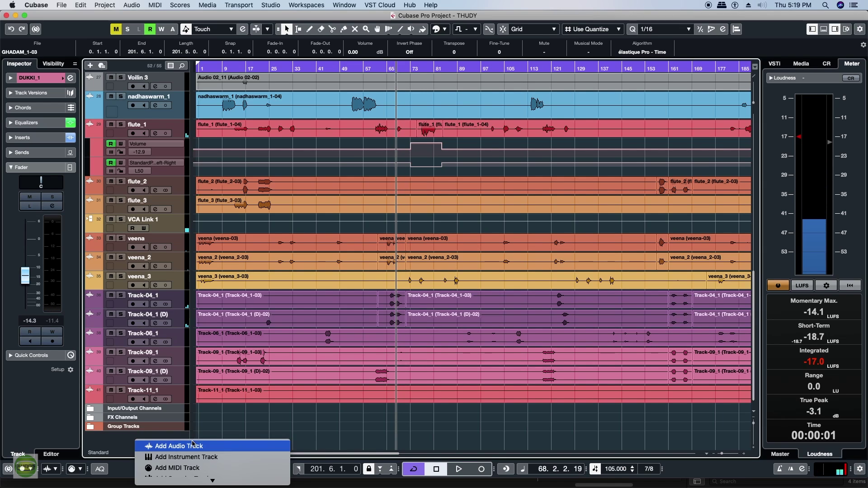
{"action": "left_click", "coordinate": [197, 469]}
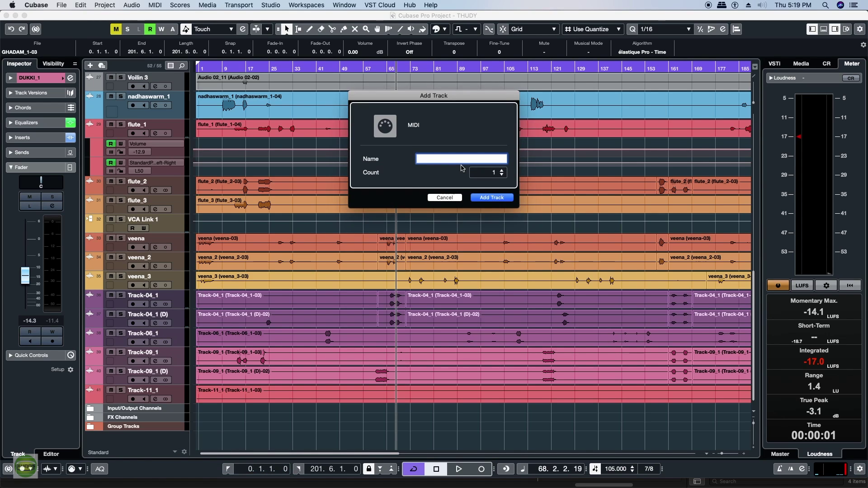
{"action": "left_click", "coordinate": [491, 197]}
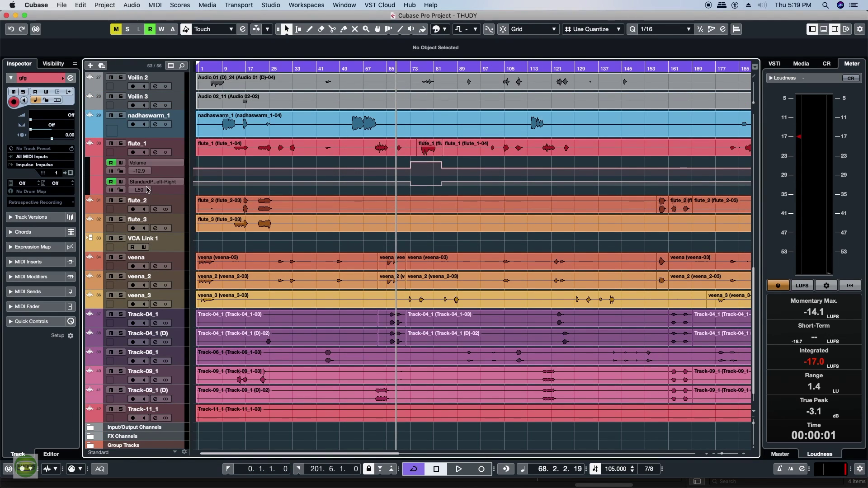
{"action": "scroll", "coordinate": [184, 375], "scroll_direction": "up", "scroll_amount": 10}
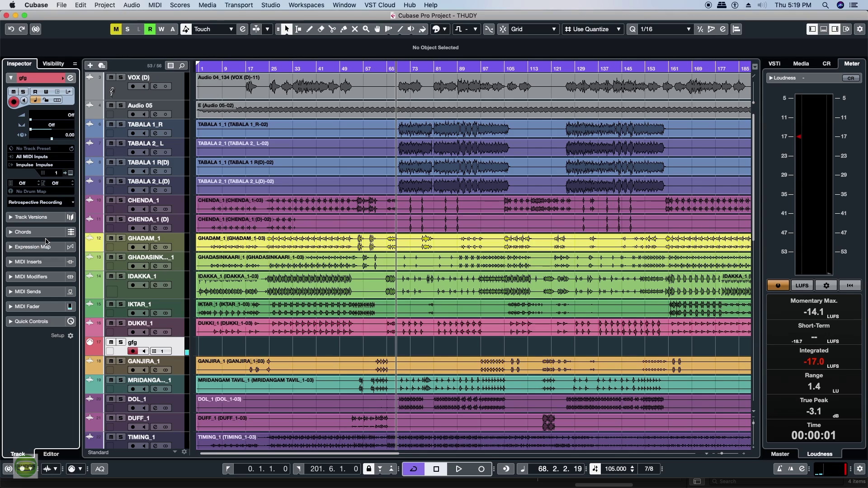
Step: Insert gfg's retrospective recording as a linear recording, stop playback, and delete the part
{"action": "left_click", "coordinate": [73, 205]}
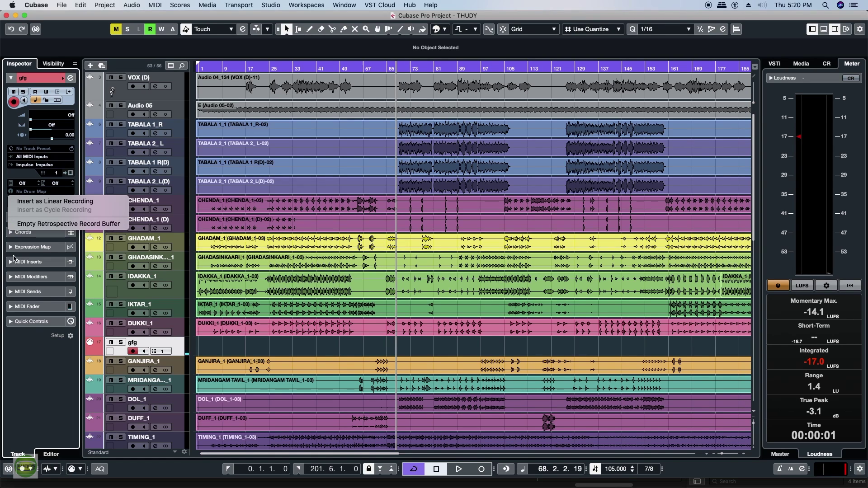
{"action": "left_click", "coordinate": [32, 377]}
{"action": "left_click", "coordinate": [68, 206]}
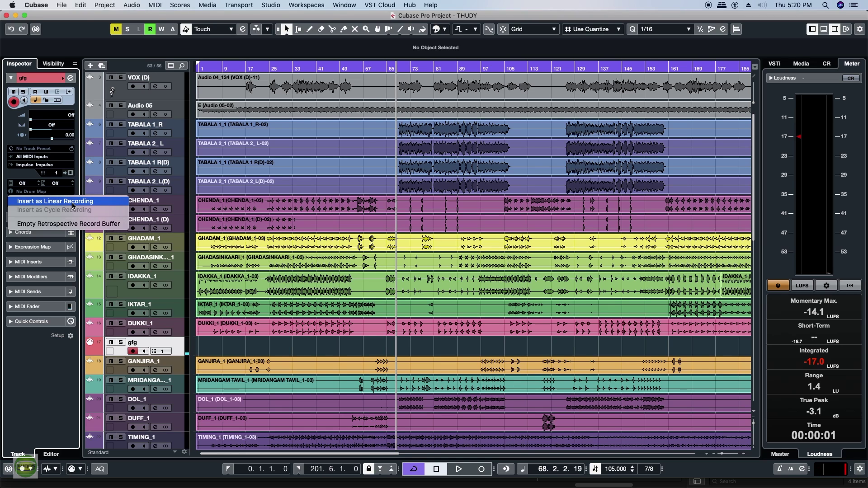
{"action": "left_click", "coordinate": [73, 205]}
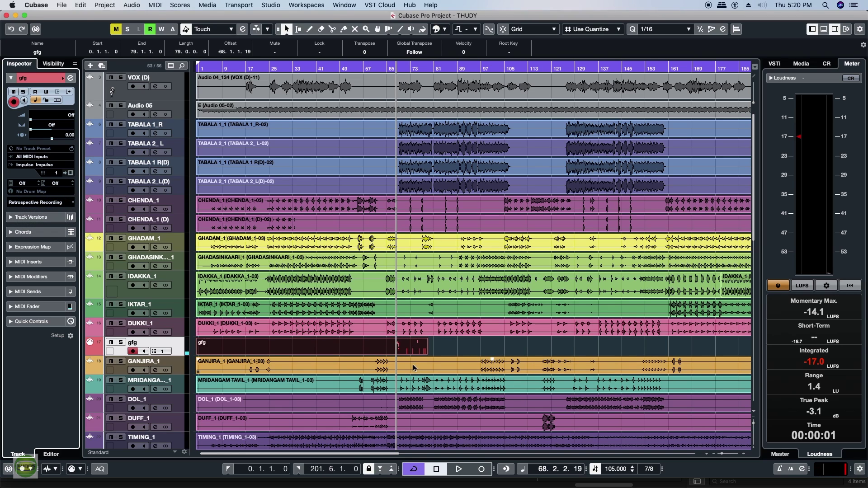
{"action": "left_click", "coordinate": [349, 352]}
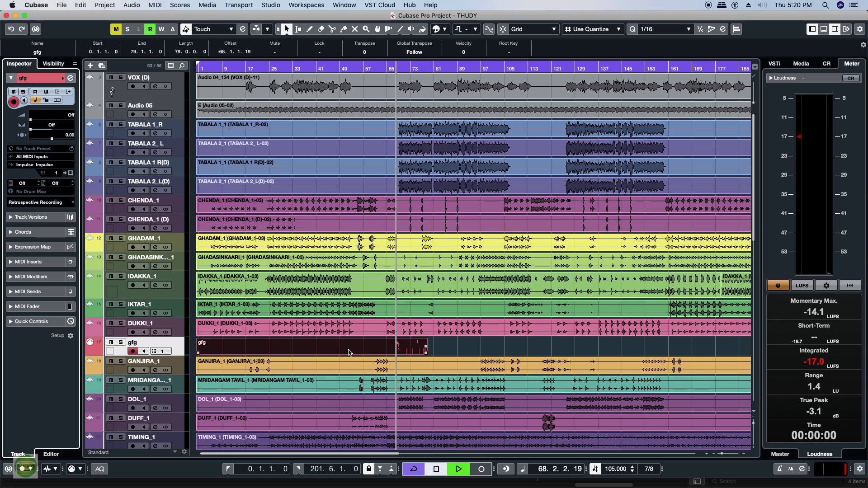
{"action": "key", "text": "space"}
{"action": "key", "text": "Delete"}
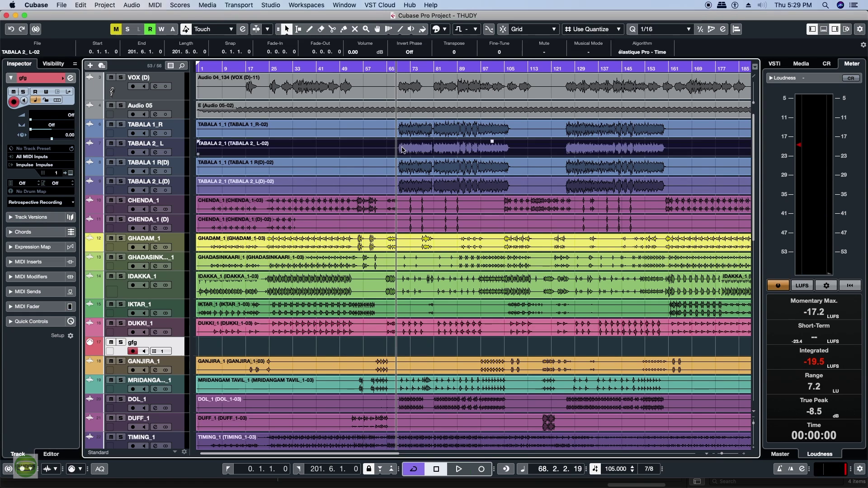
Step: Loudness-normalize the TABALA 2_1 event to -23.0 LUFS
{"action": "right_click", "coordinate": [402, 146]}
{"action": "mouse_move", "coordinate": [461, 165]}
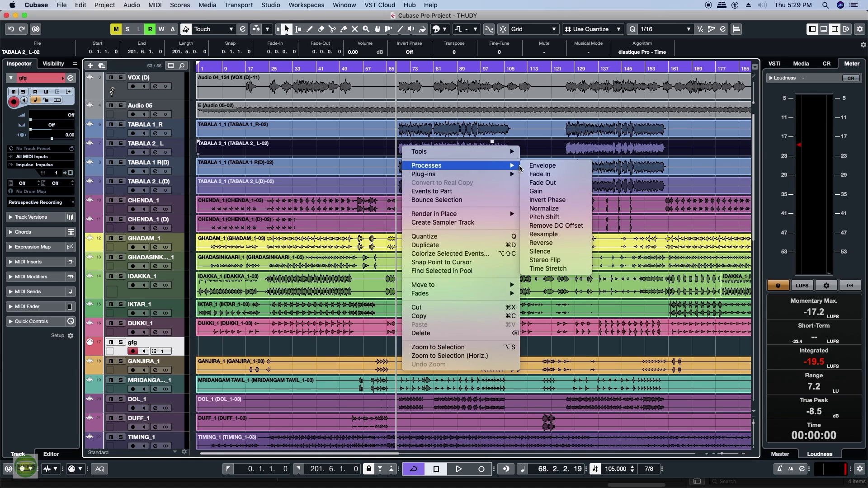
{"action": "left_click", "coordinate": [544, 208]}
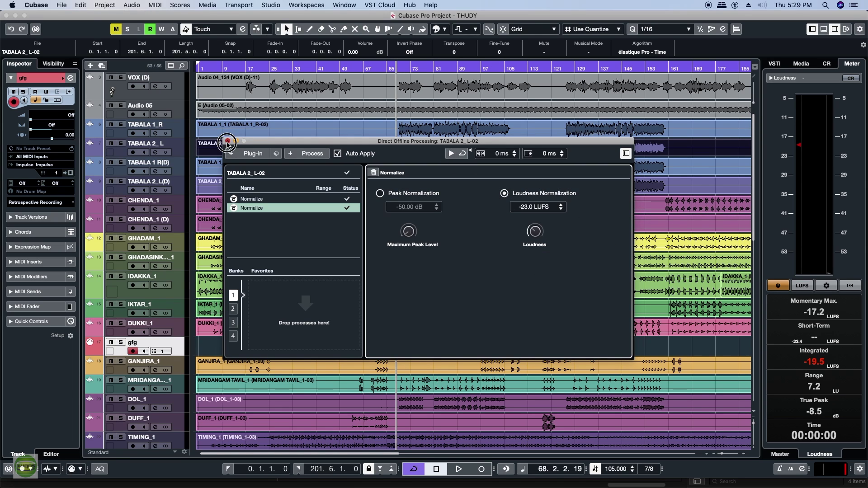
{"action": "left_click", "coordinate": [227, 142]}
Step: Toggle loudness readouts between LU and LUFS, play the project, and open the MixConsole
{"action": "left_click", "coordinate": [809, 286]}
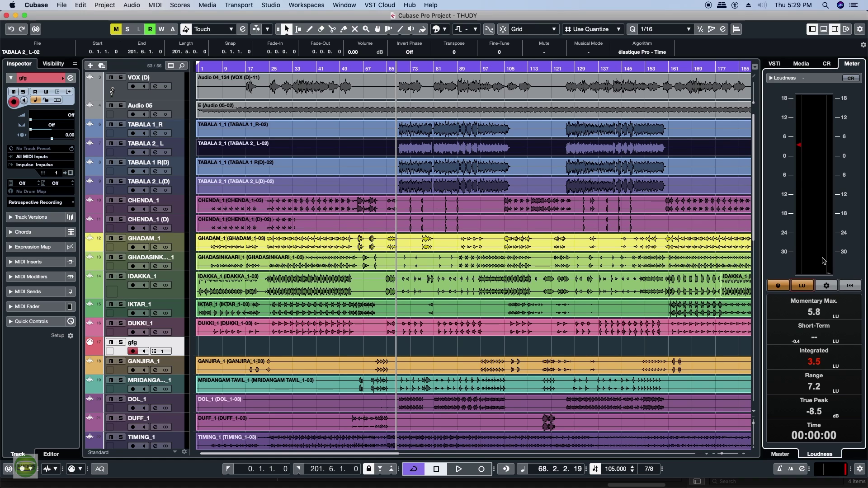
{"action": "key", "text": "space"}
{"action": "left_click", "coordinate": [810, 284]}
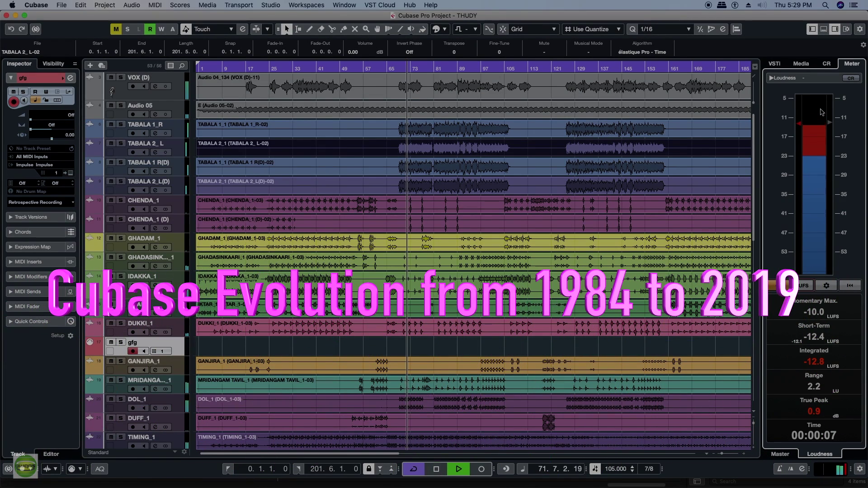
{"action": "key", "text": "F3"}
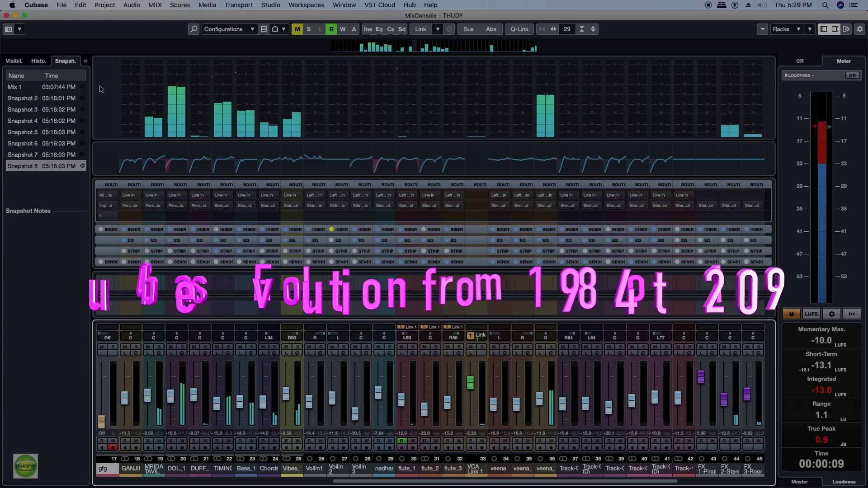